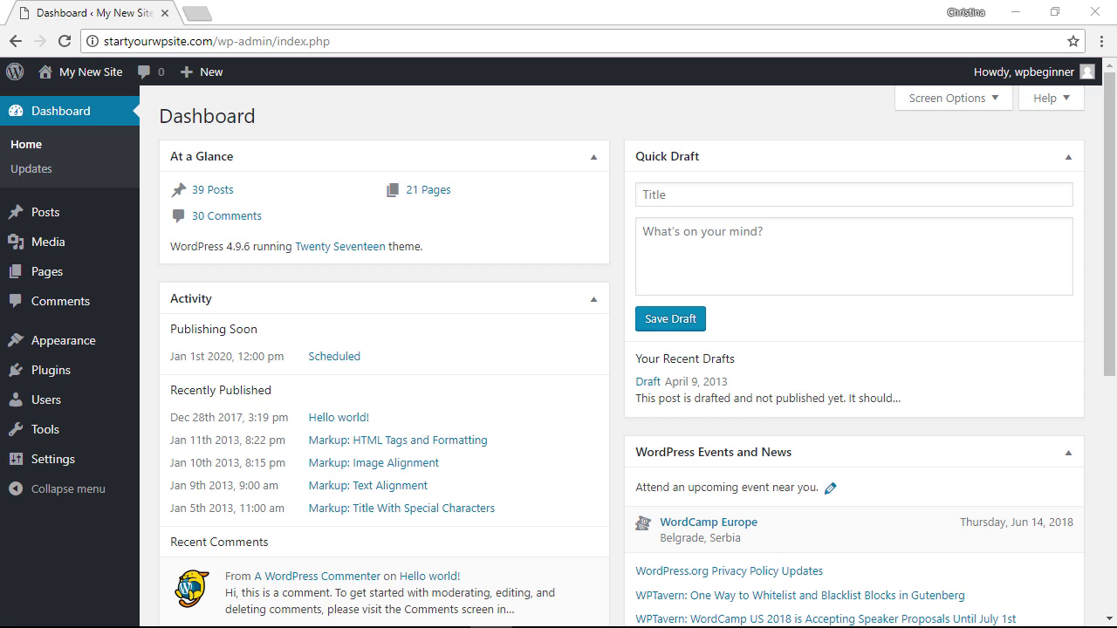
# Search the plugin directory for 'redirection', then install and activate Redirection 3.2
pyautogui.moveTo(121, 376)
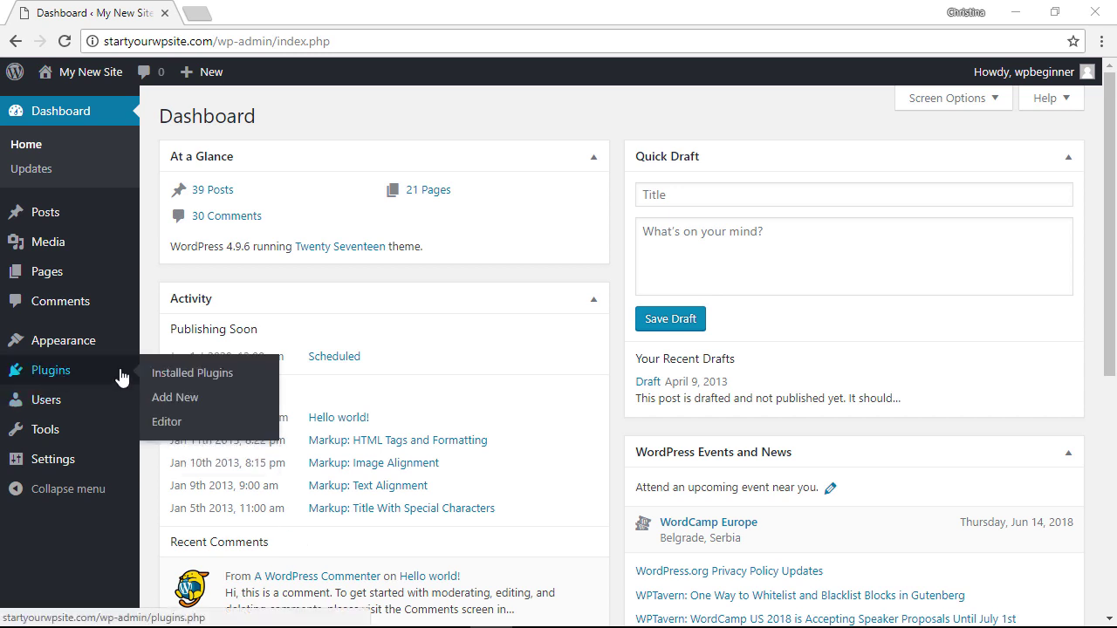
pyautogui.click(168, 399)
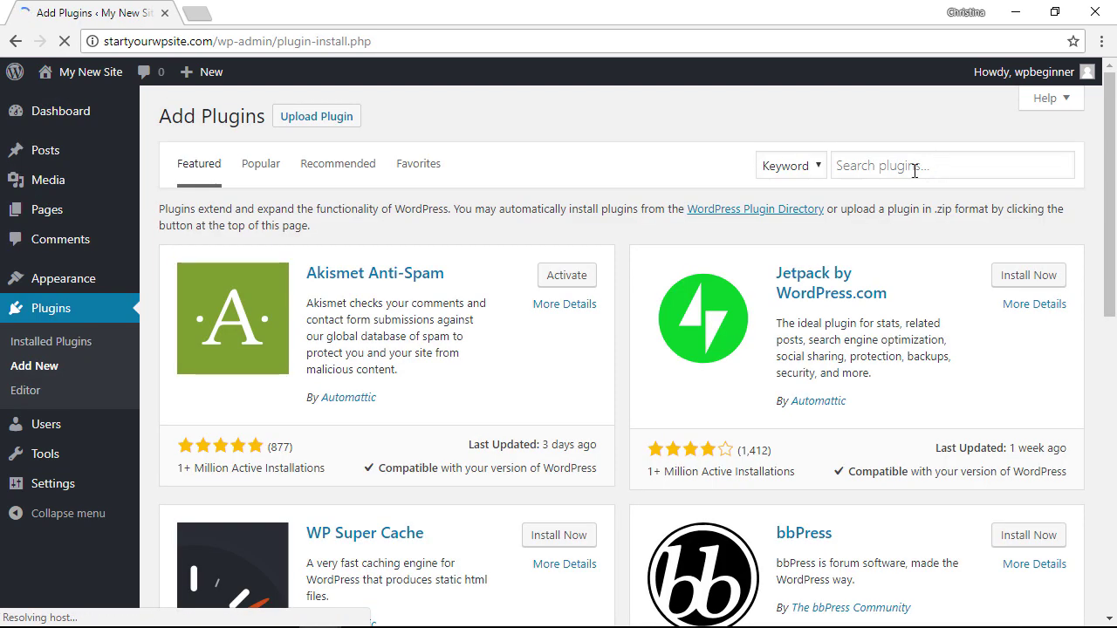
pyautogui.click(914, 171)
pyautogui.write('redirection')
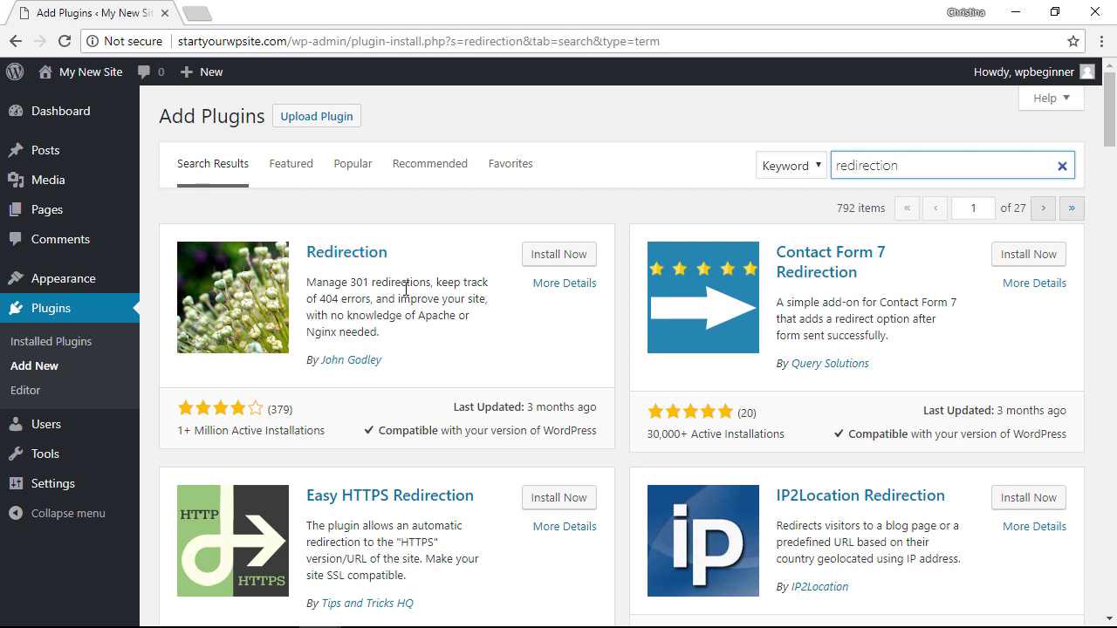
pyautogui.click(571, 256)
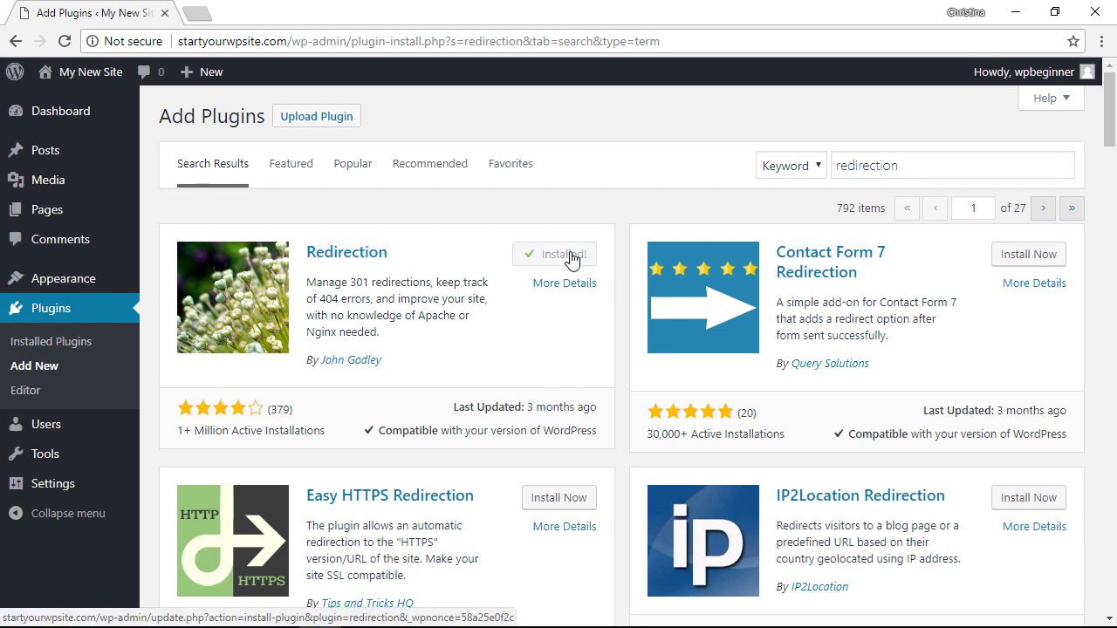
pyautogui.click(567, 255)
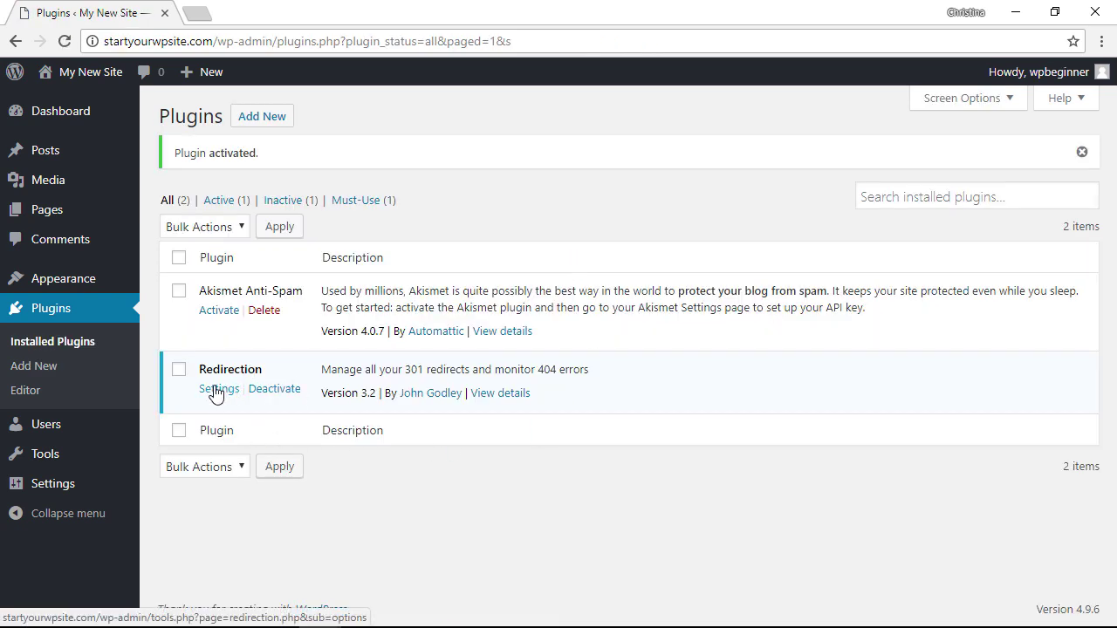
pyautogui.moveTo(57, 453)
pyautogui.click(169, 491)
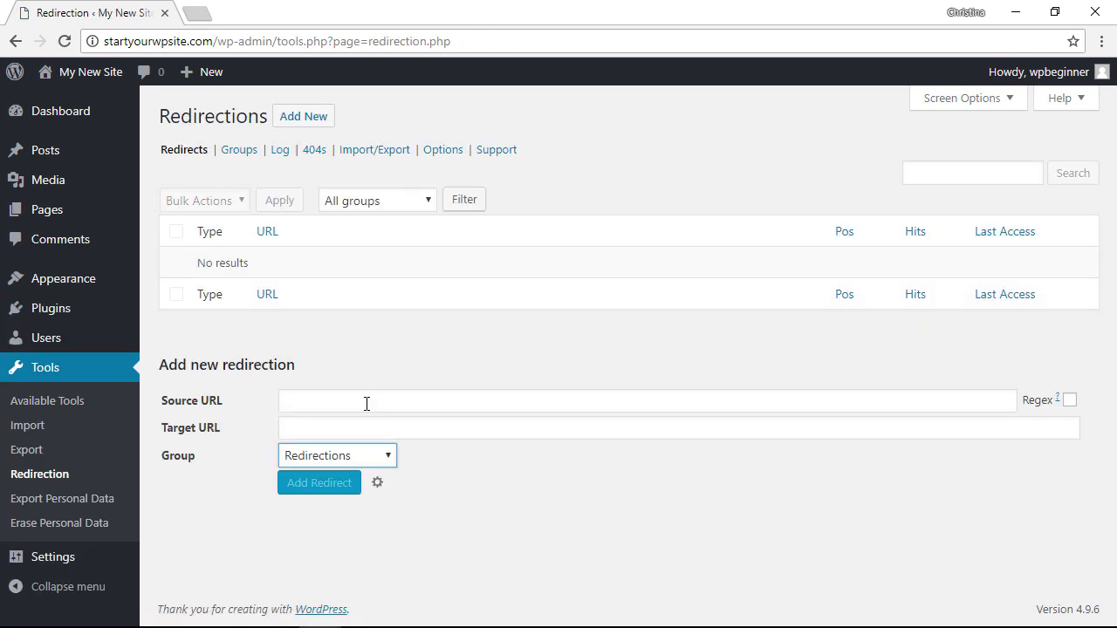
pyautogui.click(366, 402)
pyautogui.write('http://mysi')
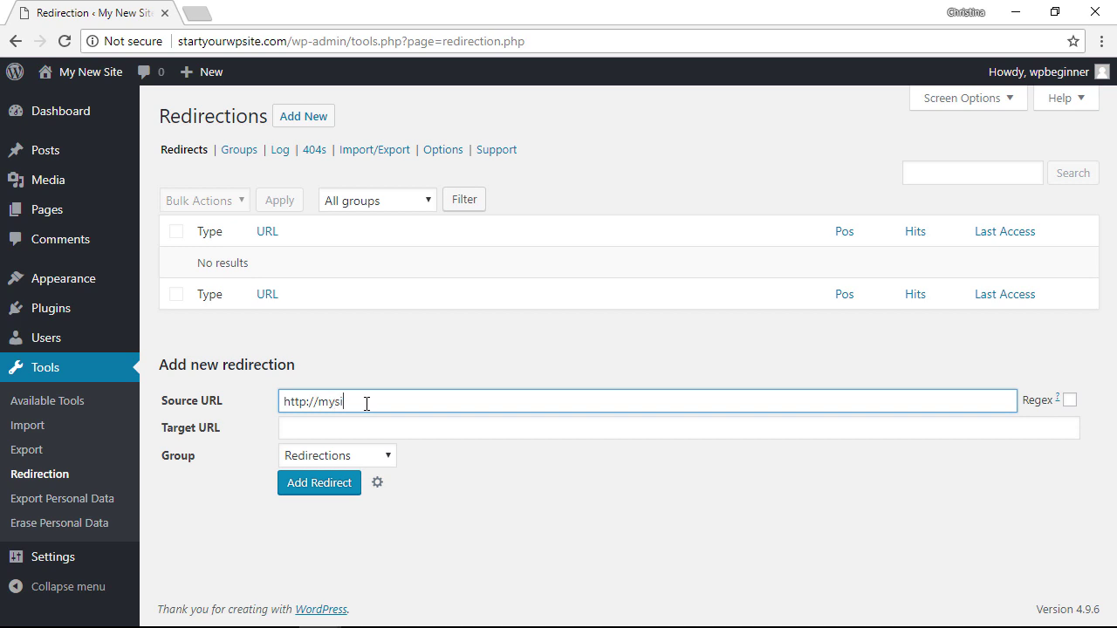
pyautogui.write('te.com/old-post')
pyautogui.click(302, 428)
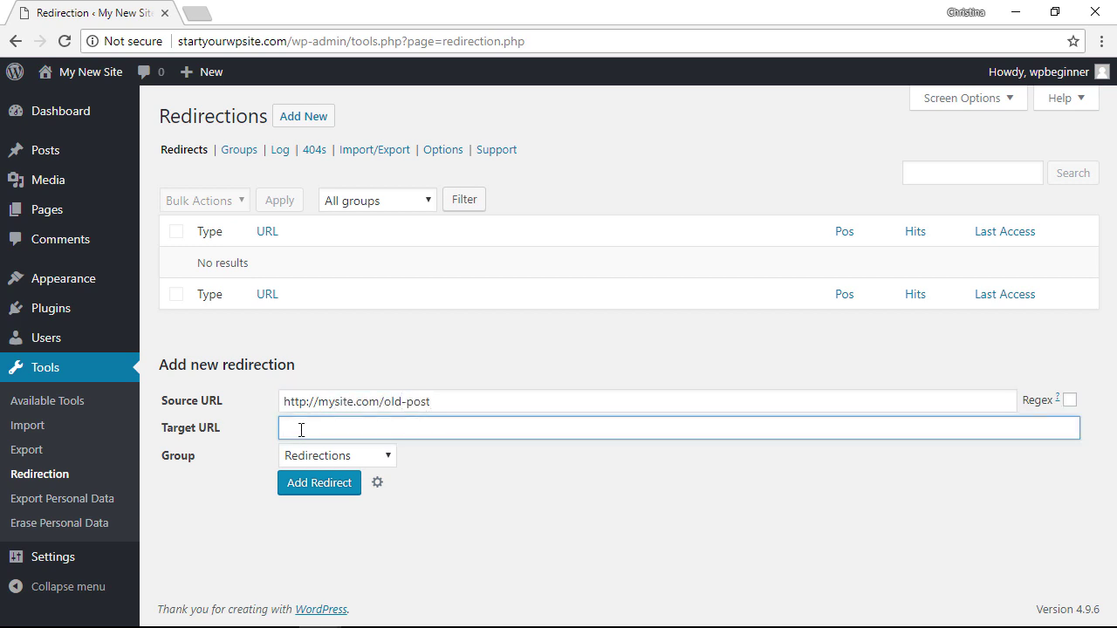
pyautogui.write('https://mystie.com/new-post')
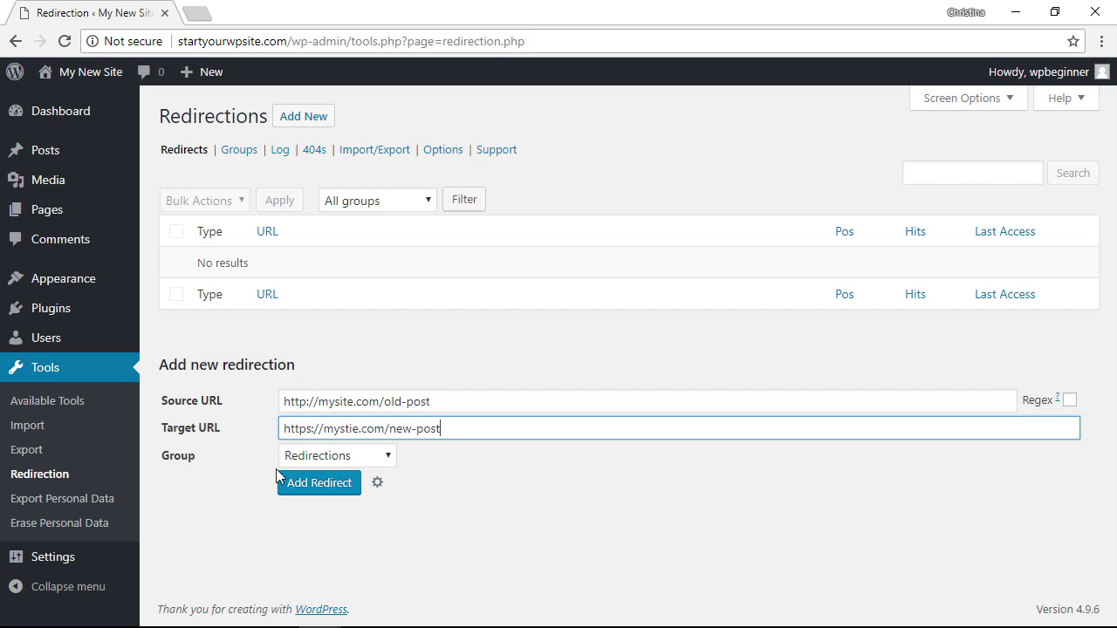
pyautogui.click(302, 484)
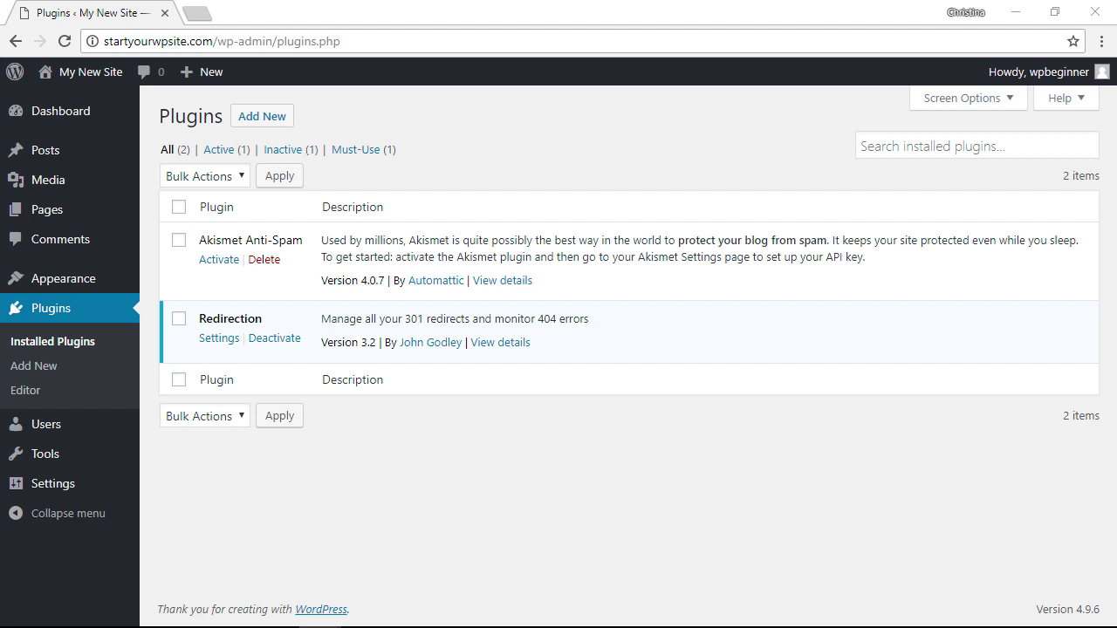
# Search the plugin directory for 'page links to', then install and activate Page Links To 2.9.10
pyautogui.click(261, 117)
pyautogui.click(883, 165)
pyautogui.write('page links')
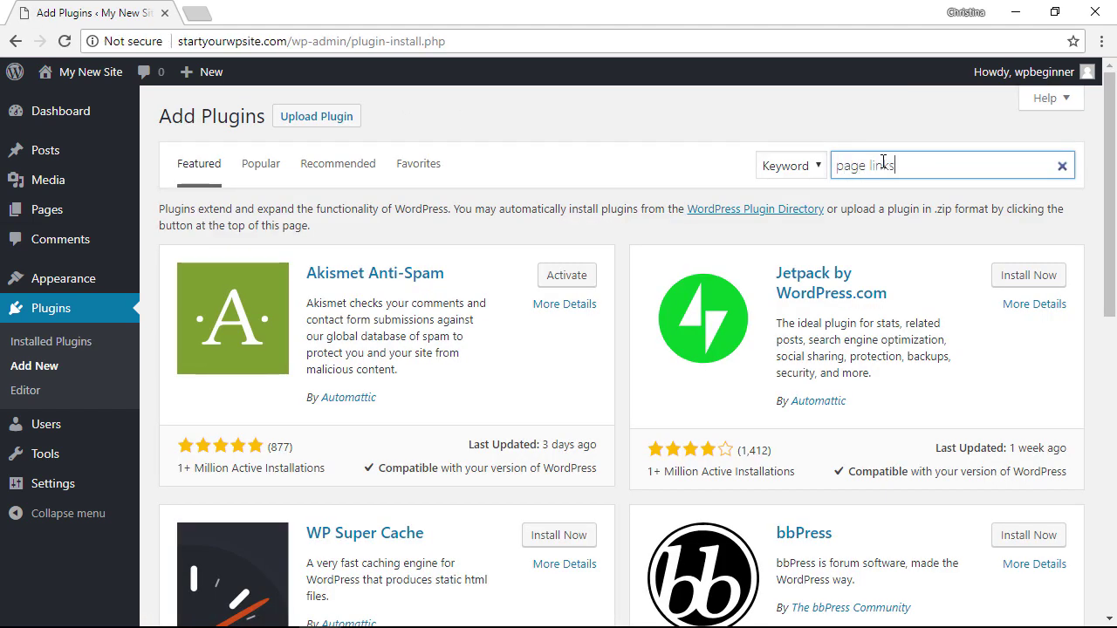
pyautogui.write(' to')
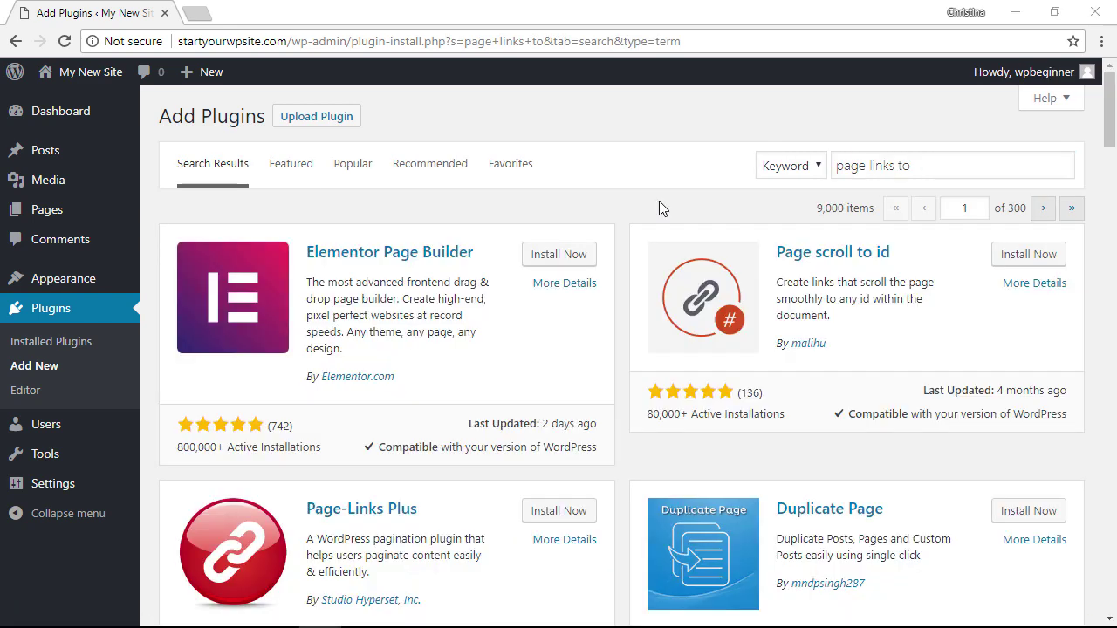
pyautogui.scroll(-5, 660, 203)
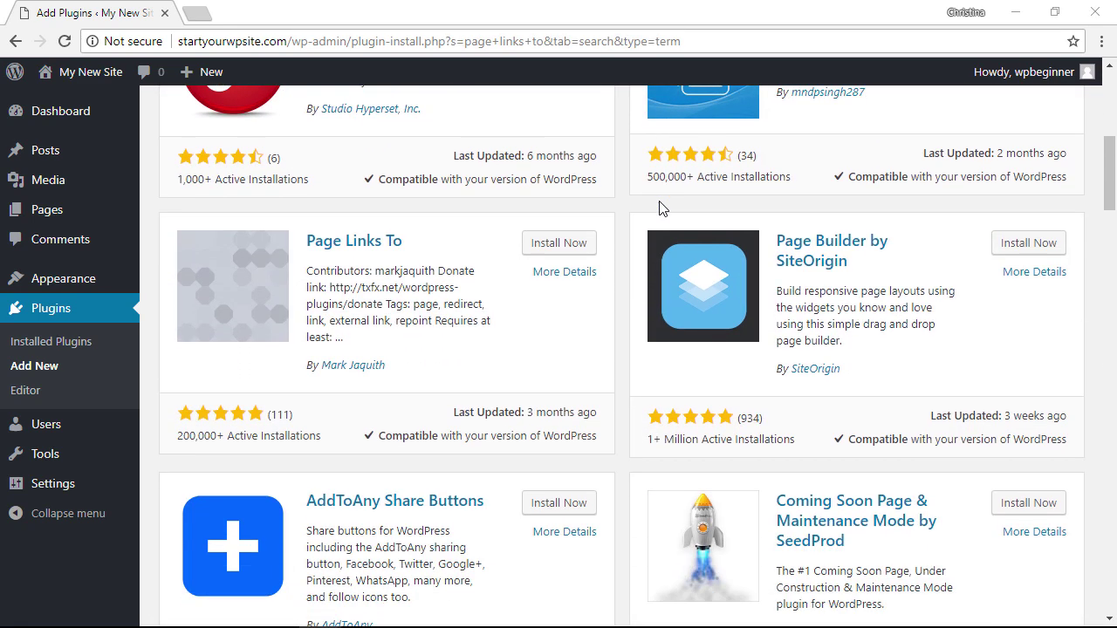
pyautogui.click(559, 219)
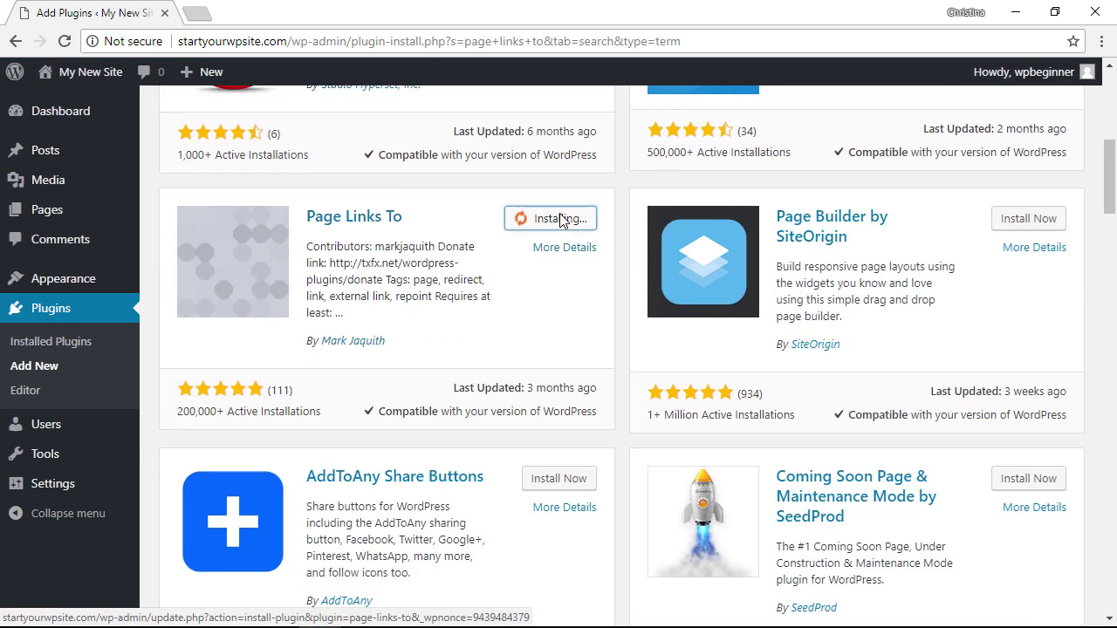
pyautogui.click(561, 220)
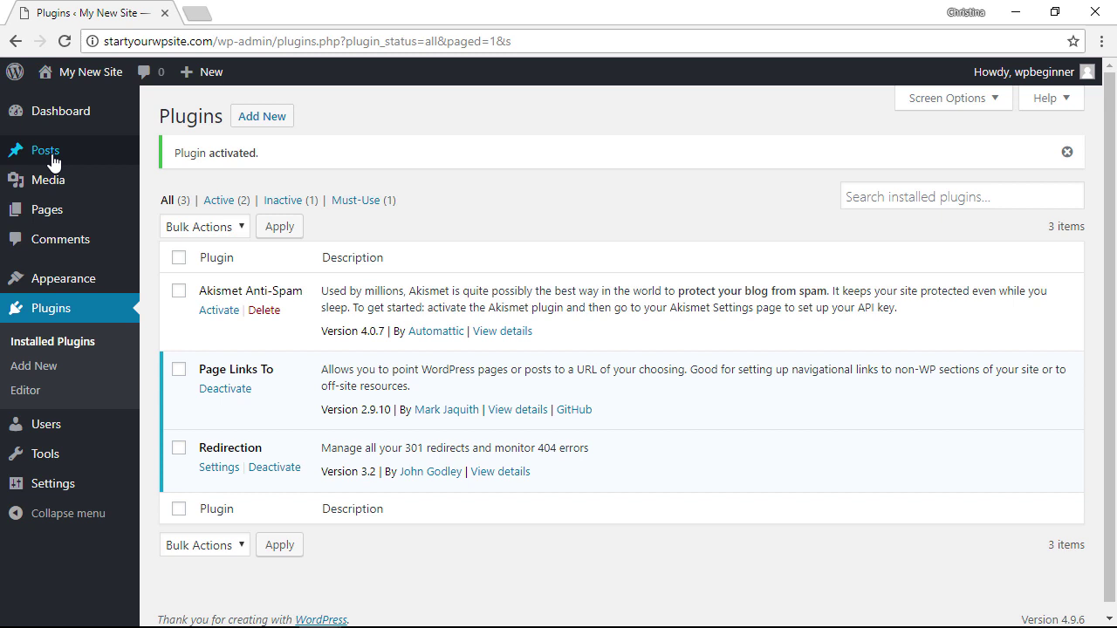
# Open the Hello world! post for editing from the All Posts list
pyautogui.moveTo(35, 152)
pyautogui.click(177, 155)
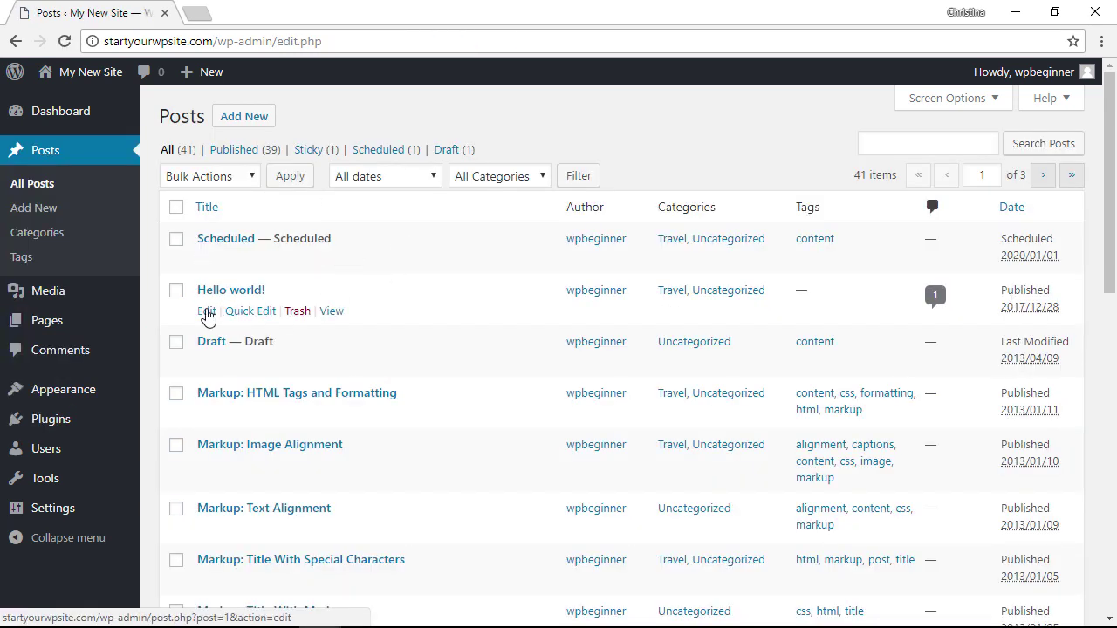
pyautogui.click(206, 311)
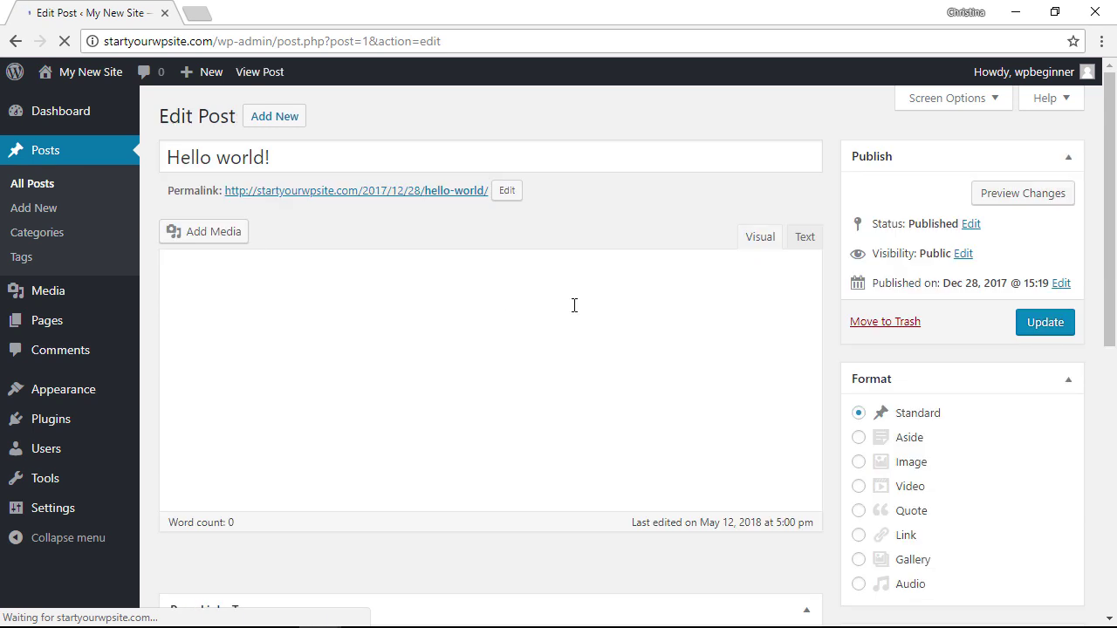
pyautogui.scroll(-1, 581, 309)
pyautogui.scroll(-4, 582, 312)
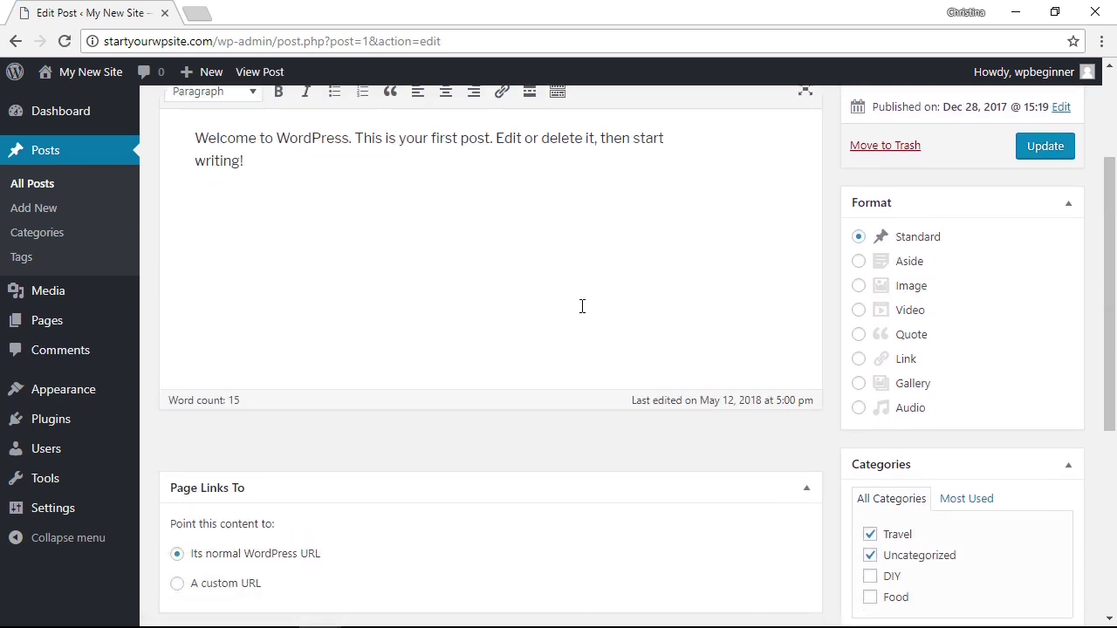
pyautogui.scroll(-1, 584, 314)
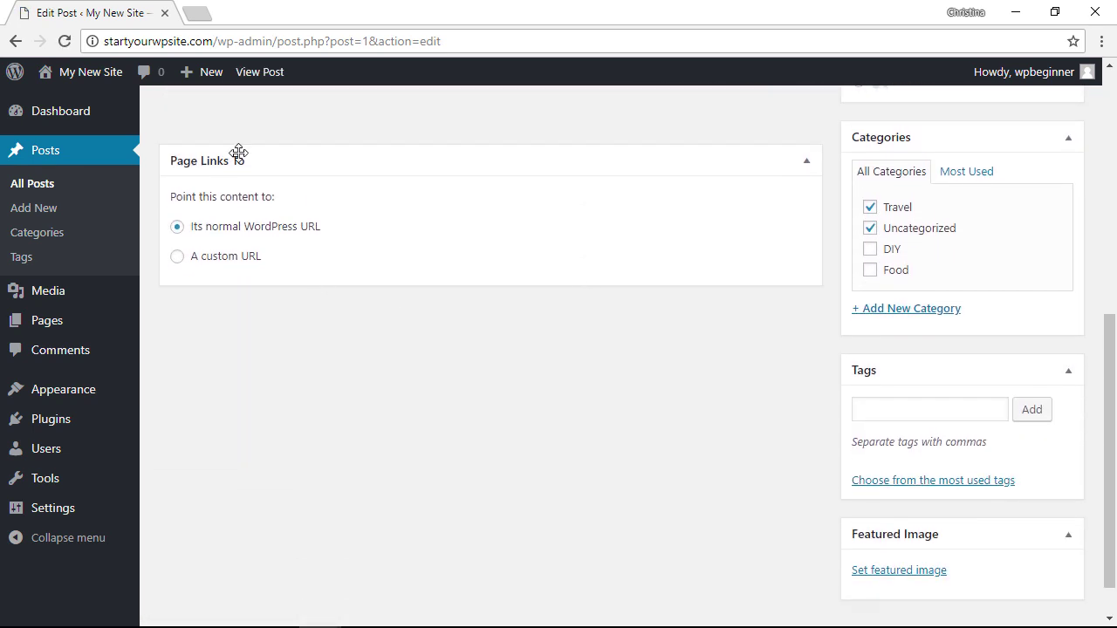
pyautogui.click(177, 257)
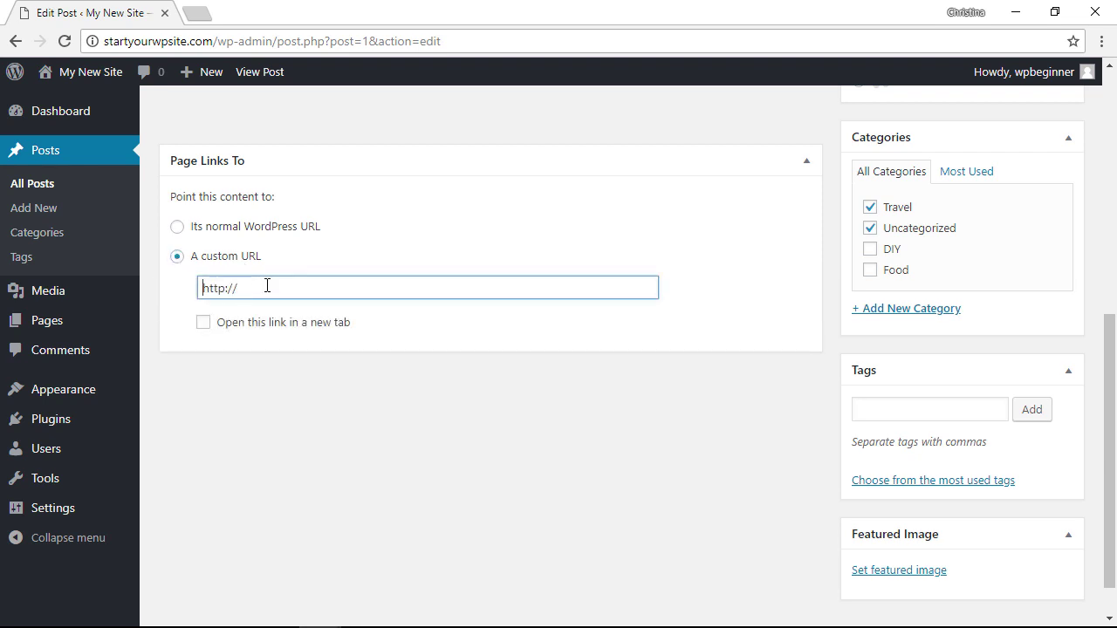
pyautogui.moveTo(267, 288); pyautogui.dragTo(202, 288)
pyautogui.rightClick(219, 285)
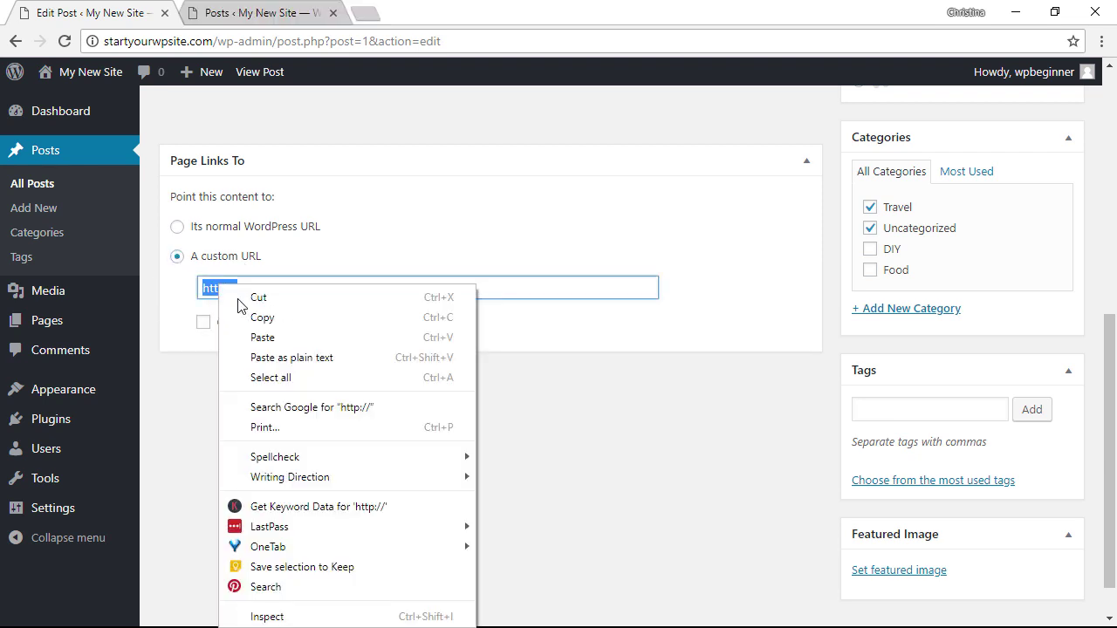
pyautogui.click(261, 338)
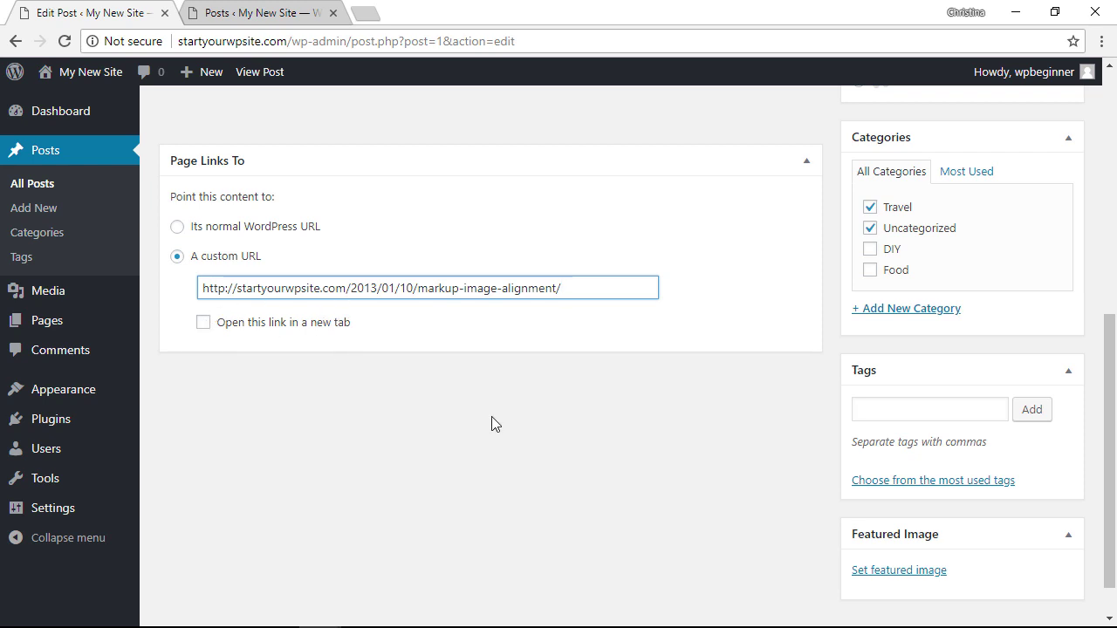
pyautogui.scroll(6, 586, 446)
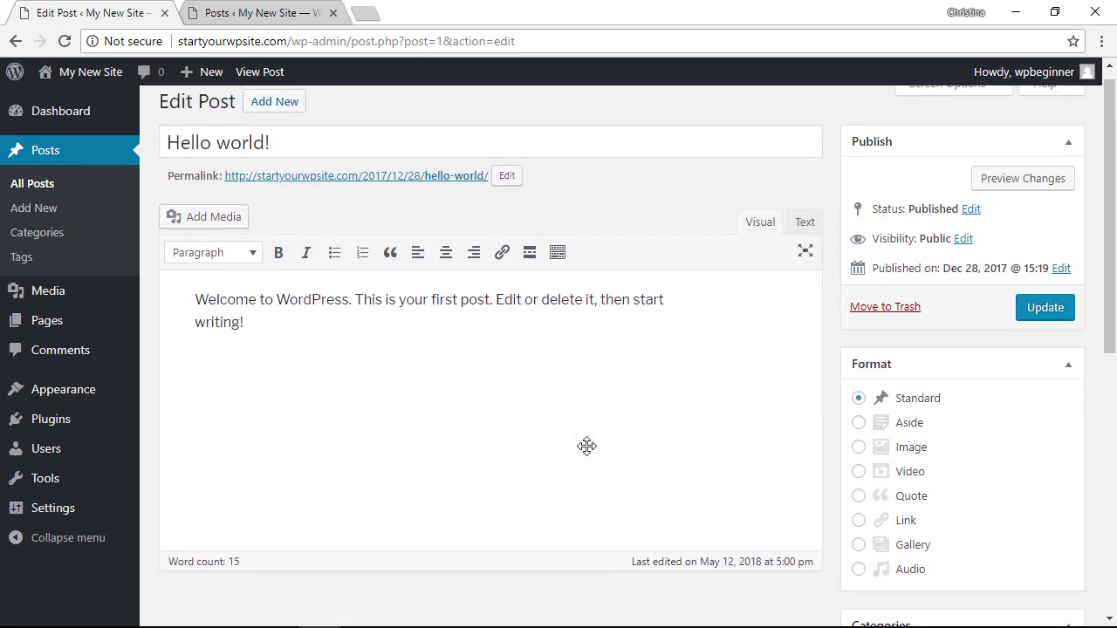
pyautogui.click(1041, 316)
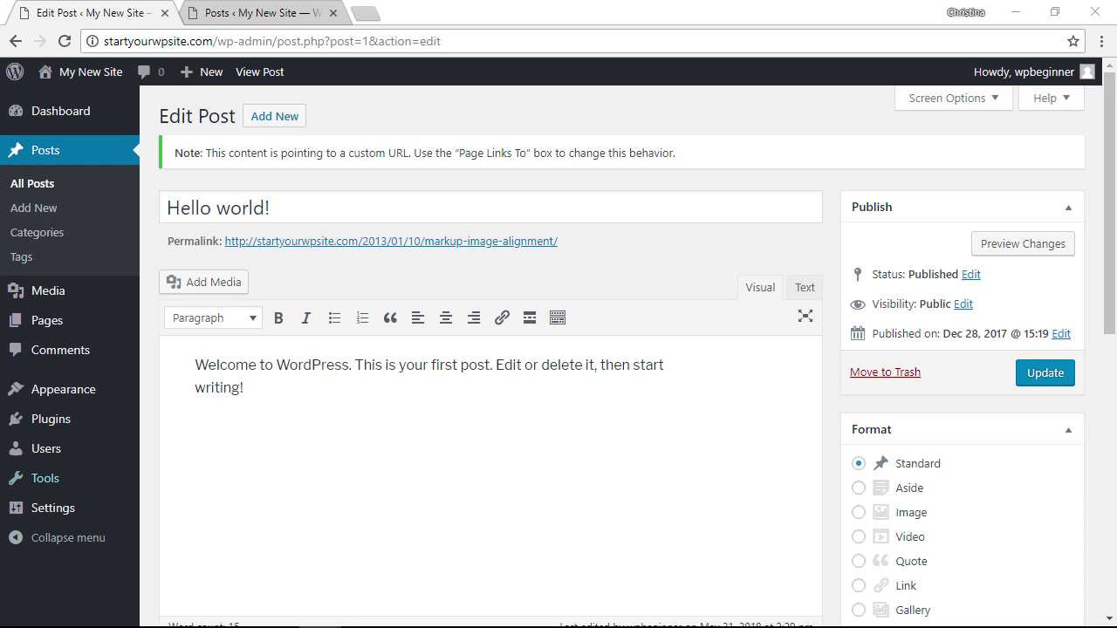
# Search for 'simple 301 redirects', then install and activate Simple 301 Redirects 1.07
pyautogui.moveTo(37, 427)
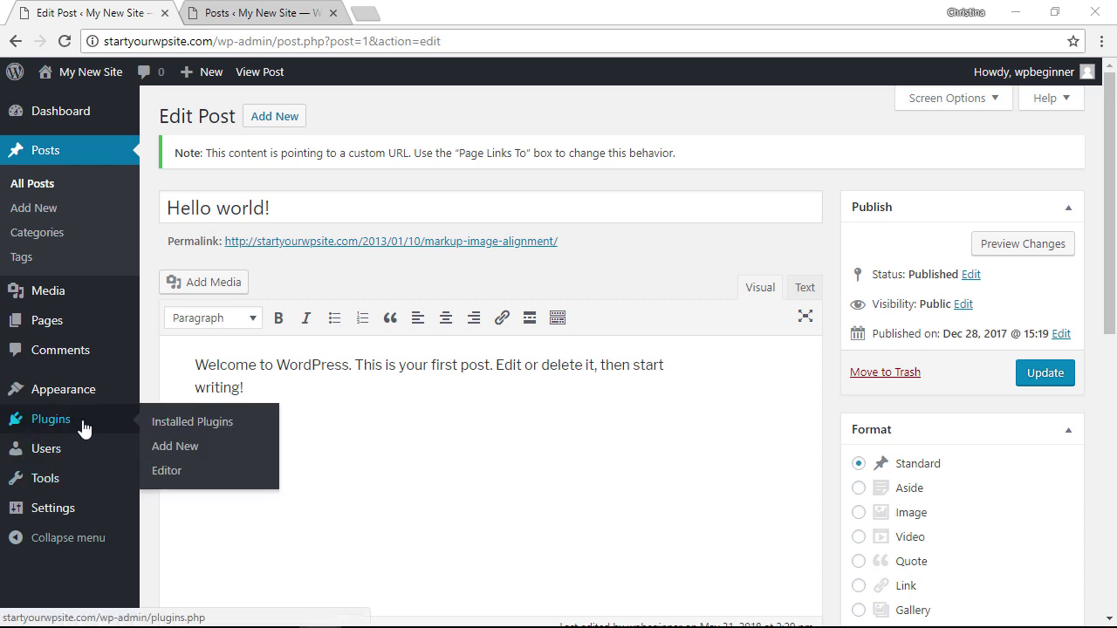
pyautogui.click(174, 448)
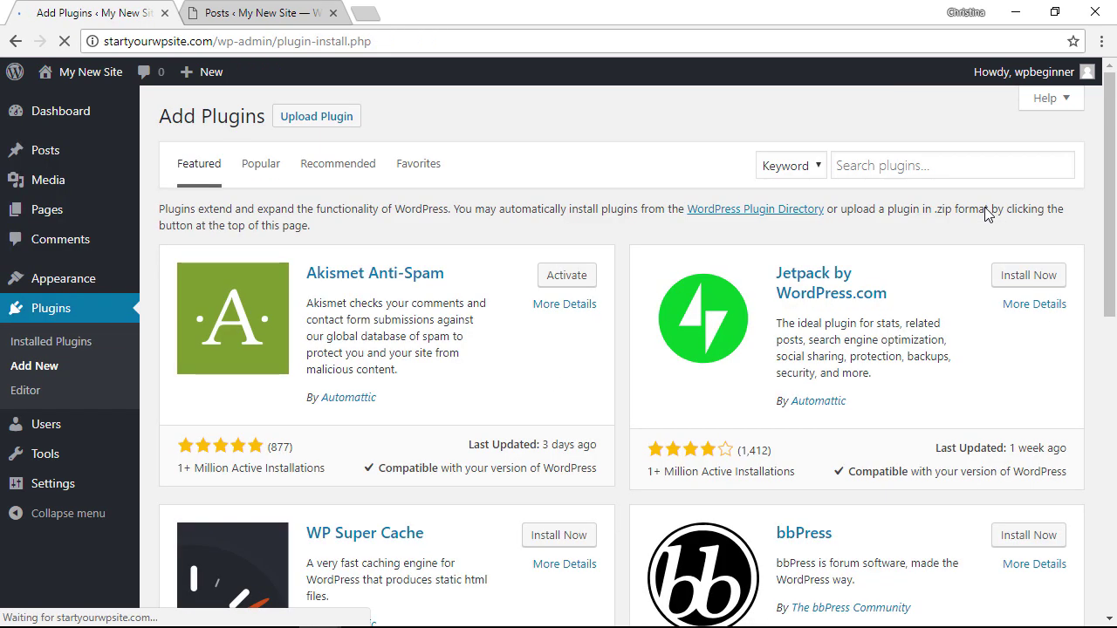
pyautogui.click(915, 164)
pyautogui.write('simple 301')
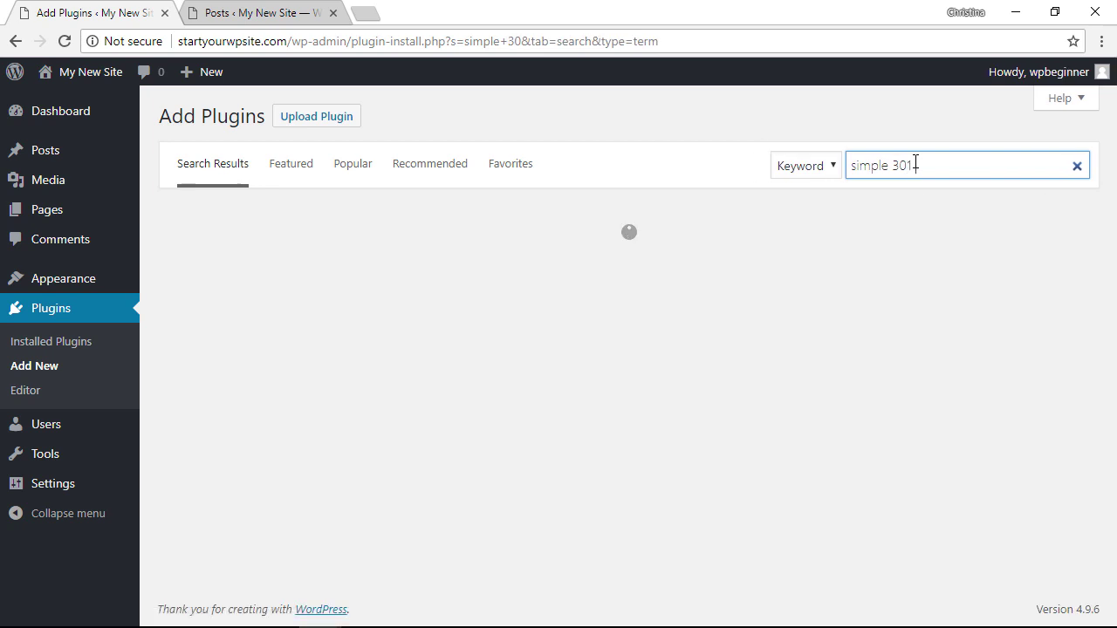
pyautogui.write(' redirects')
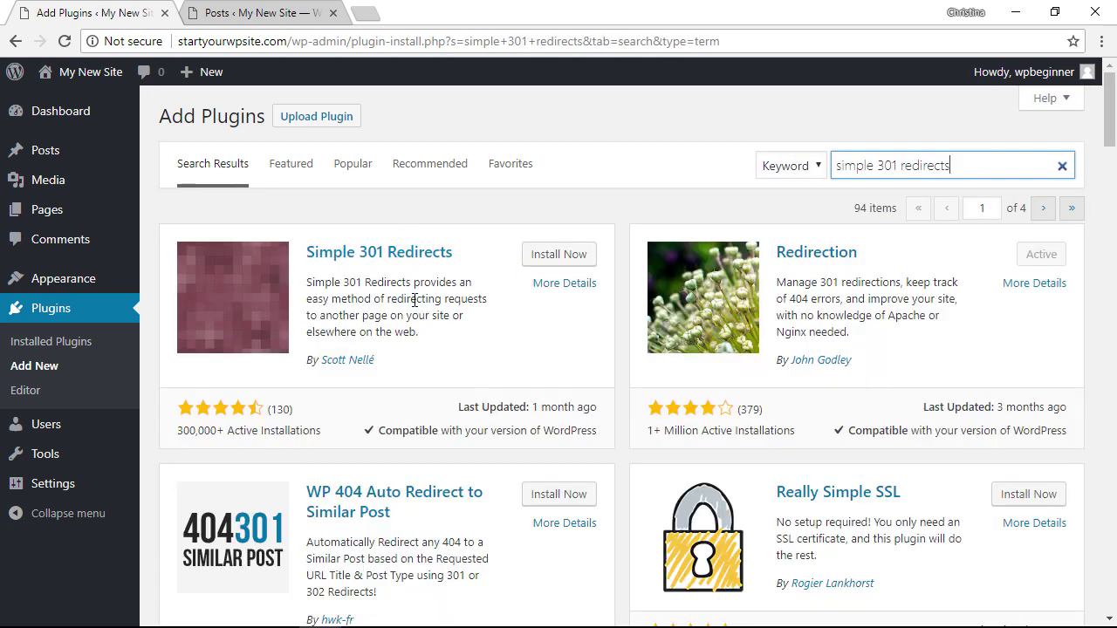
pyautogui.click(553, 258)
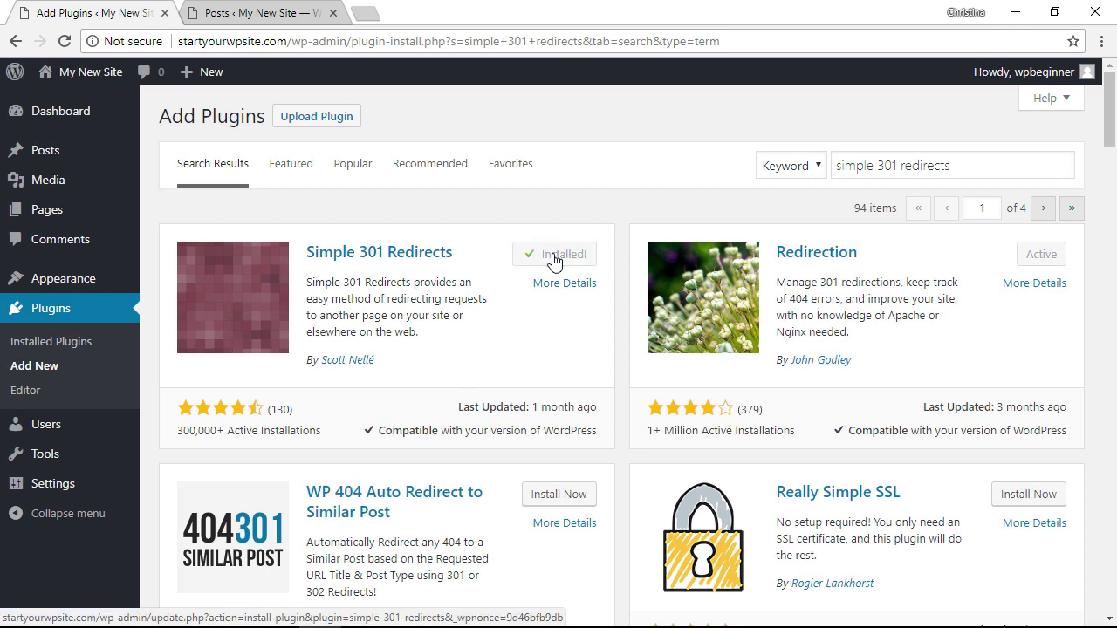
pyautogui.click(566, 256)
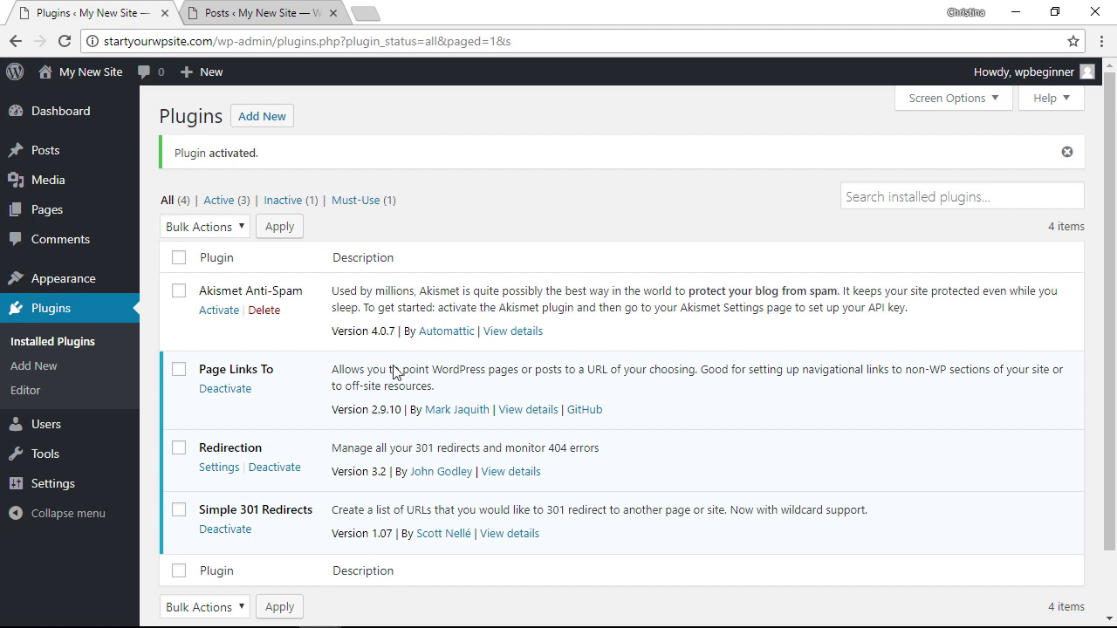
pyautogui.scroll(-1, 293, 486)
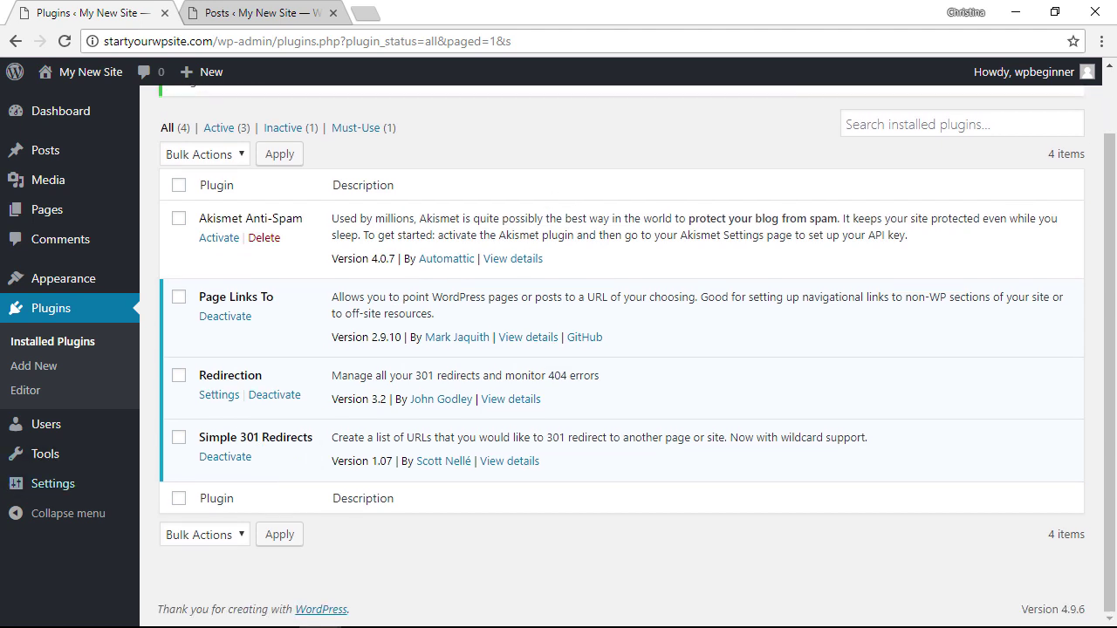
pyautogui.moveTo(55, 488)
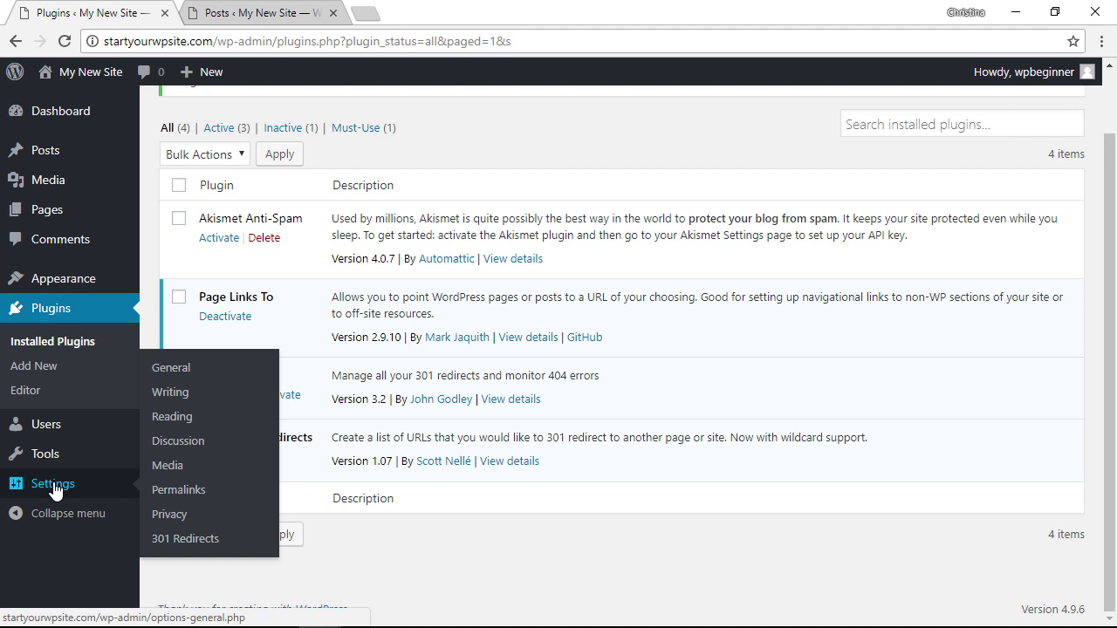
pyautogui.click(183, 540)
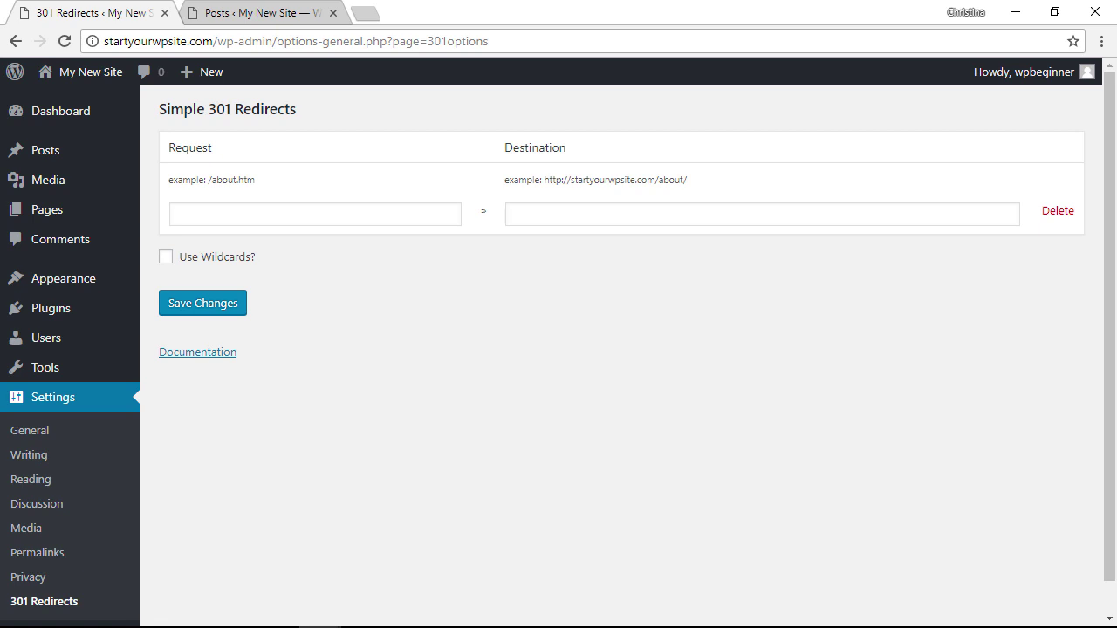
pyautogui.click(444, 206)
pyautogui.write('/markup-html-tags-and-formatting/')
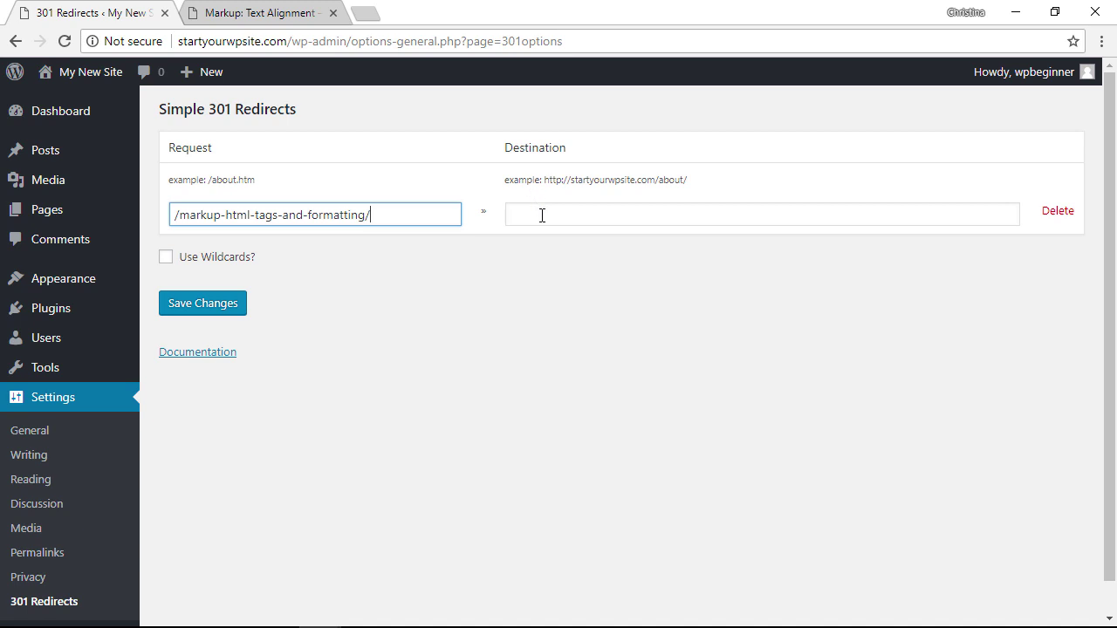
pyautogui.click(541, 216)
pyautogui.write('http://startyourwpsite.com/markup-text-alignment/')
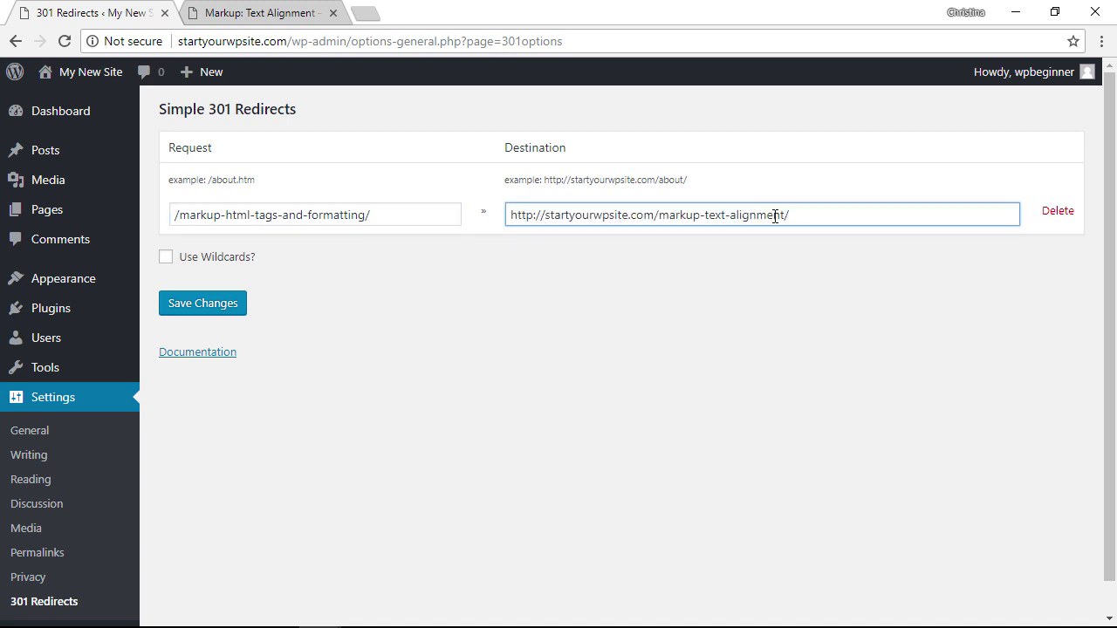
pyautogui.click(183, 305)
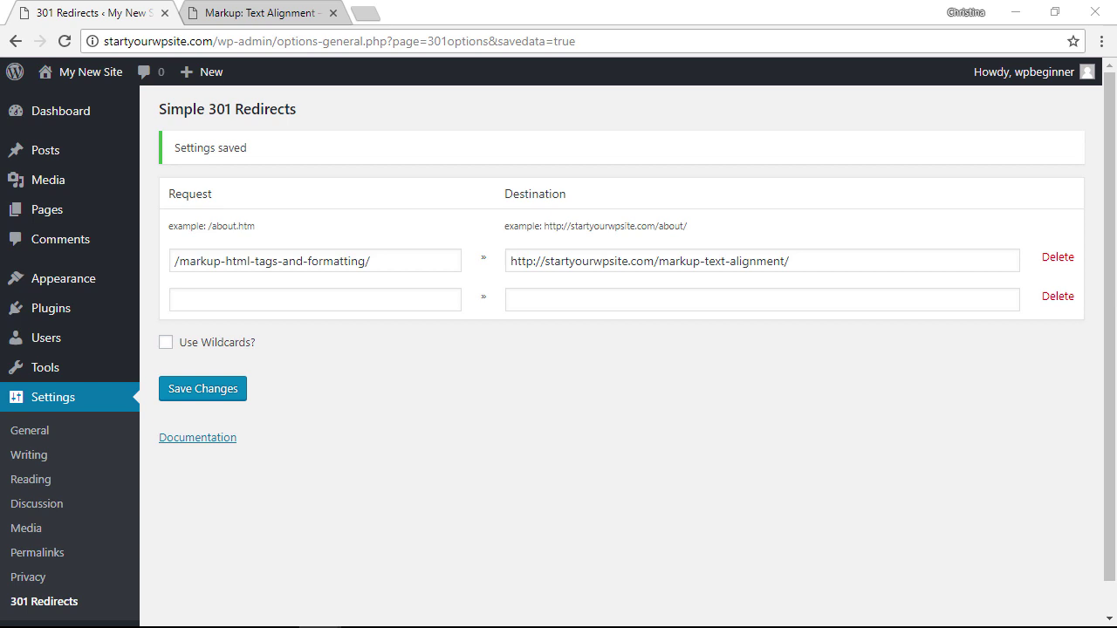
# Download the server's .htaccess from public_html to the local folder in FileZilla
pyautogui.hotkey('alt', 'Tab')
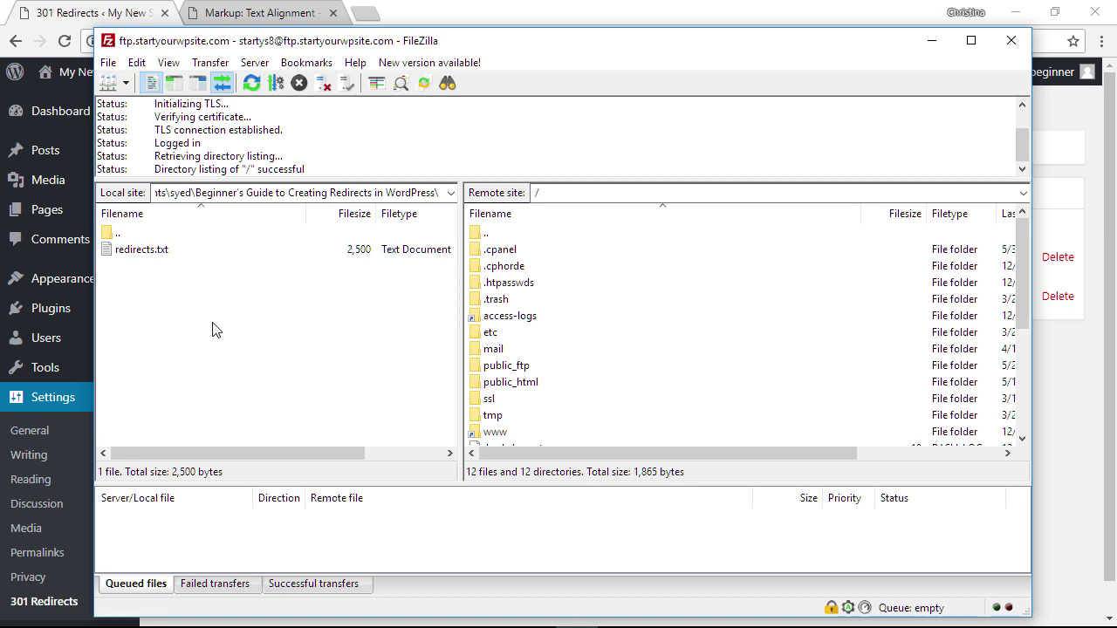
pyautogui.doubleClick(499, 384)
pyautogui.click(503, 399)
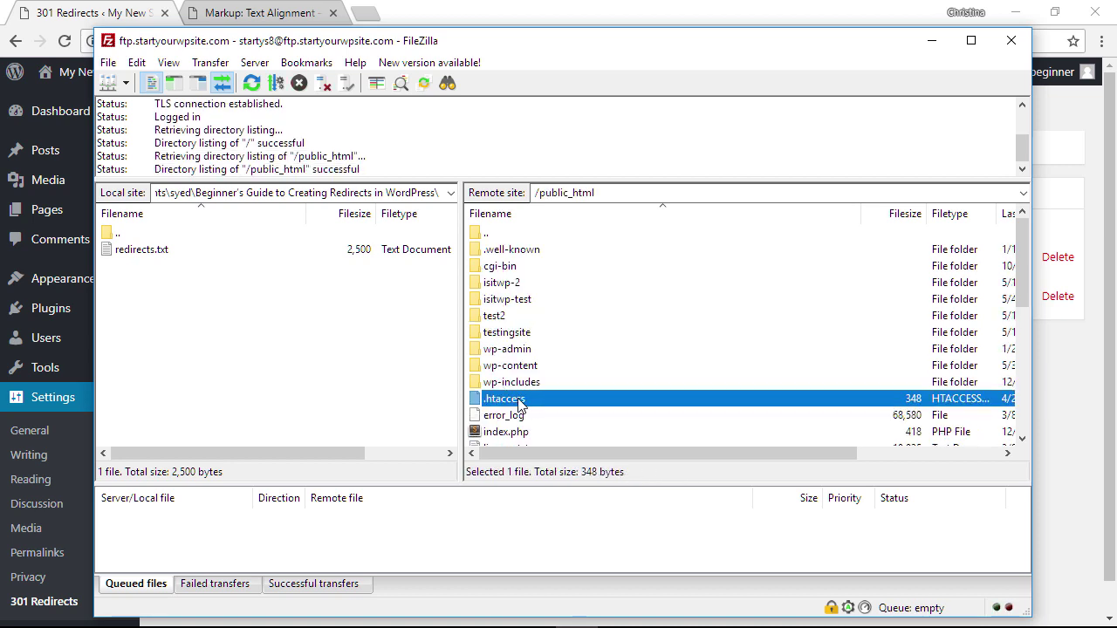
pyautogui.rightClick(519, 403)
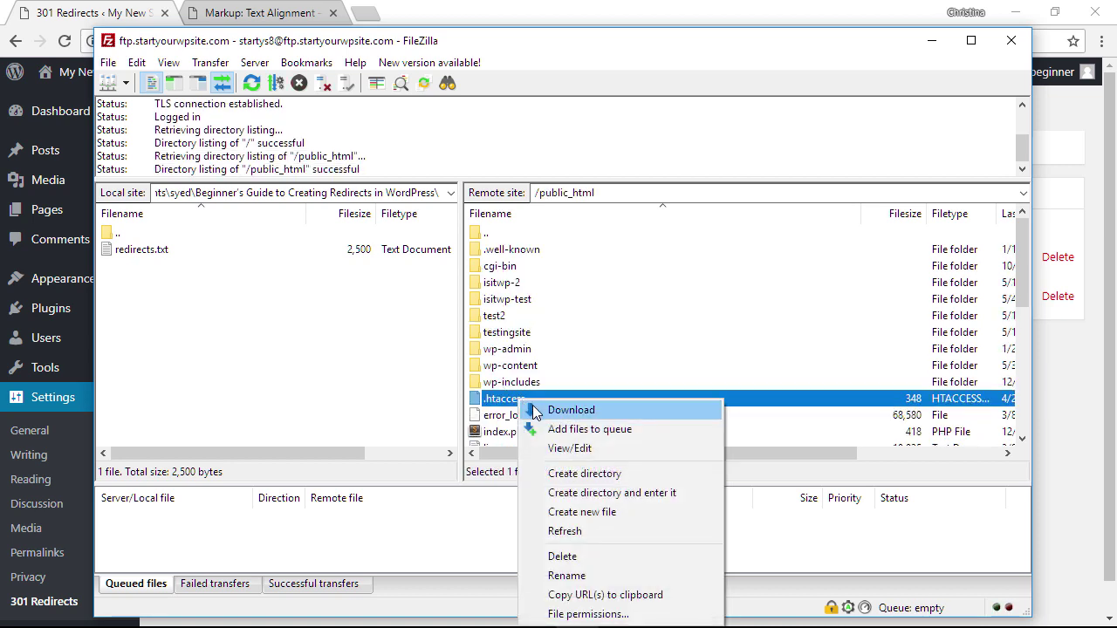
pyautogui.click(535, 410)
# Rename the server copy of .htaccess to .htaccess_old
pyautogui.click(519, 400)
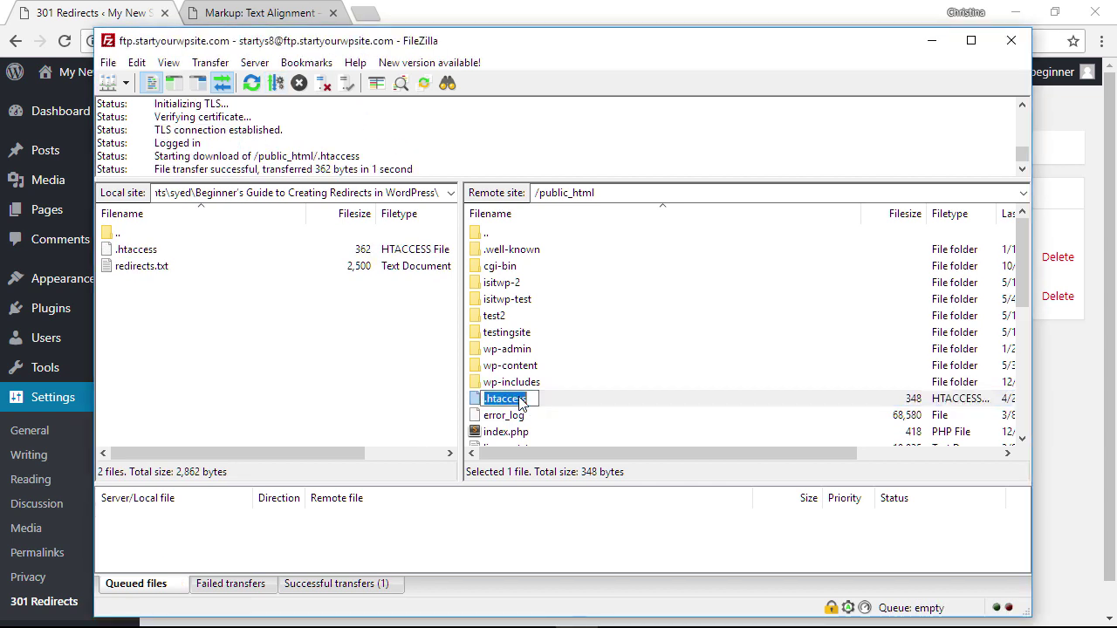
pyautogui.rightClick(521, 401)
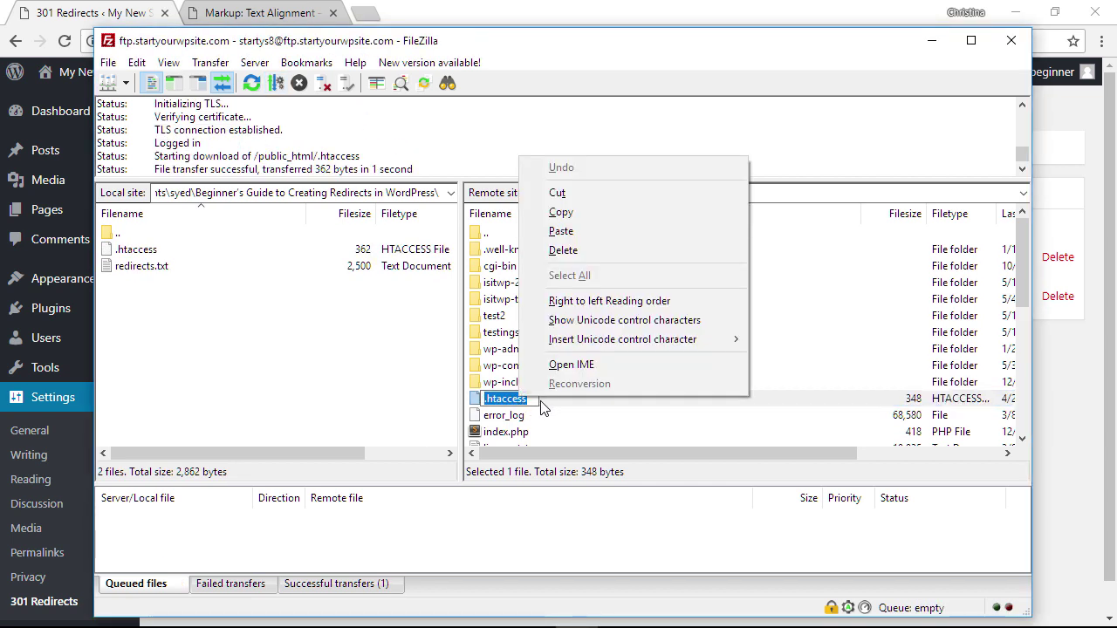
pyautogui.click(534, 398)
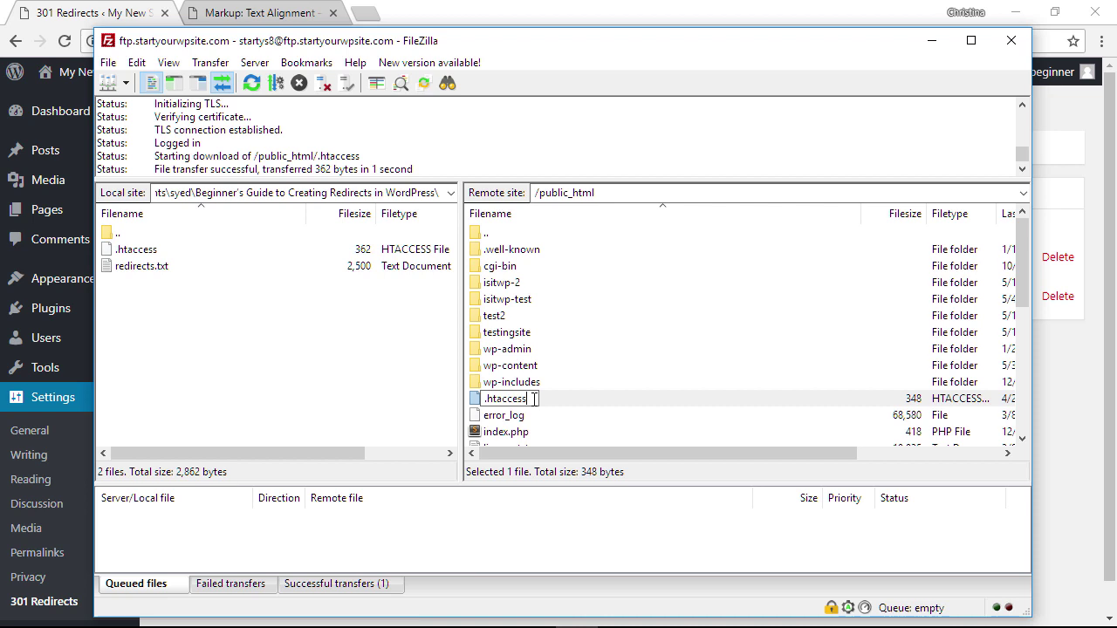
pyautogui.write('_old')
pyautogui.press('Return')
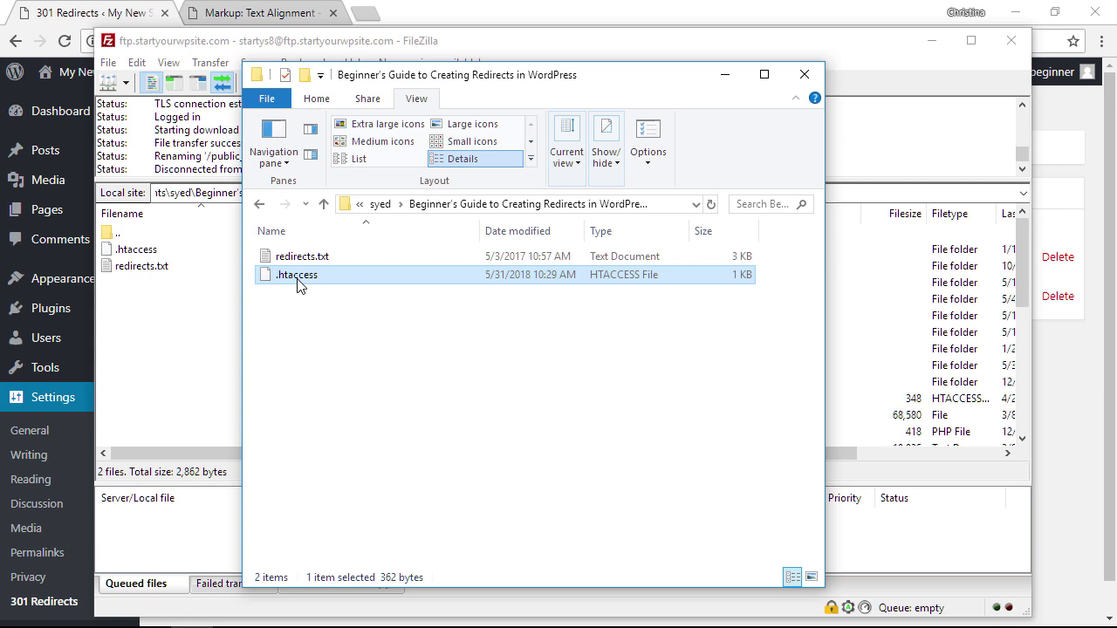
pyautogui.rightClick(297, 286)
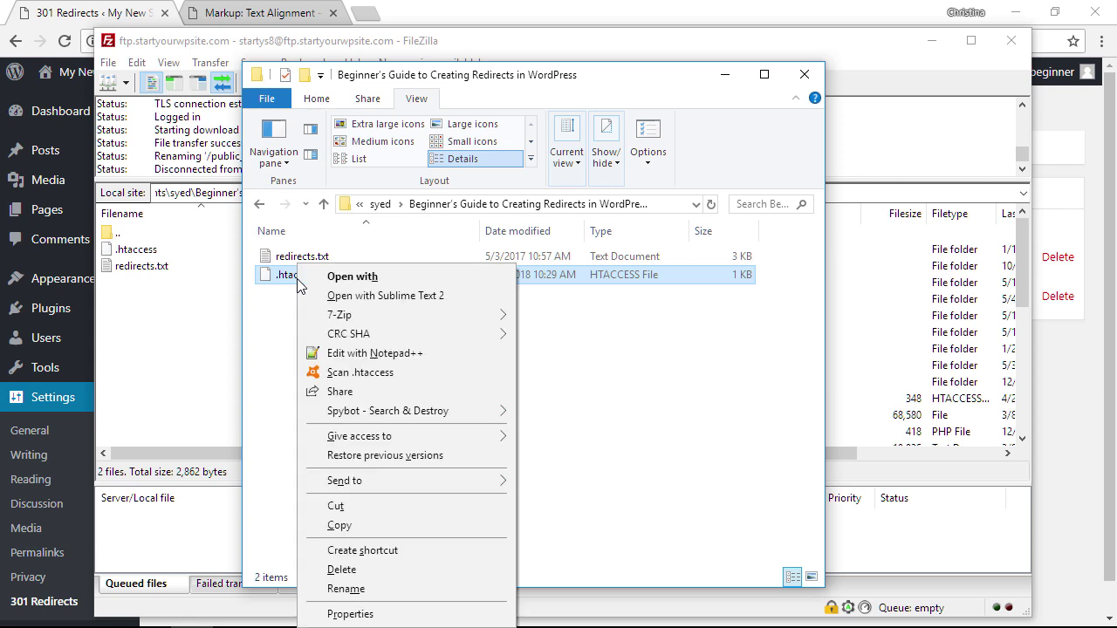
pyautogui.click(366, 353)
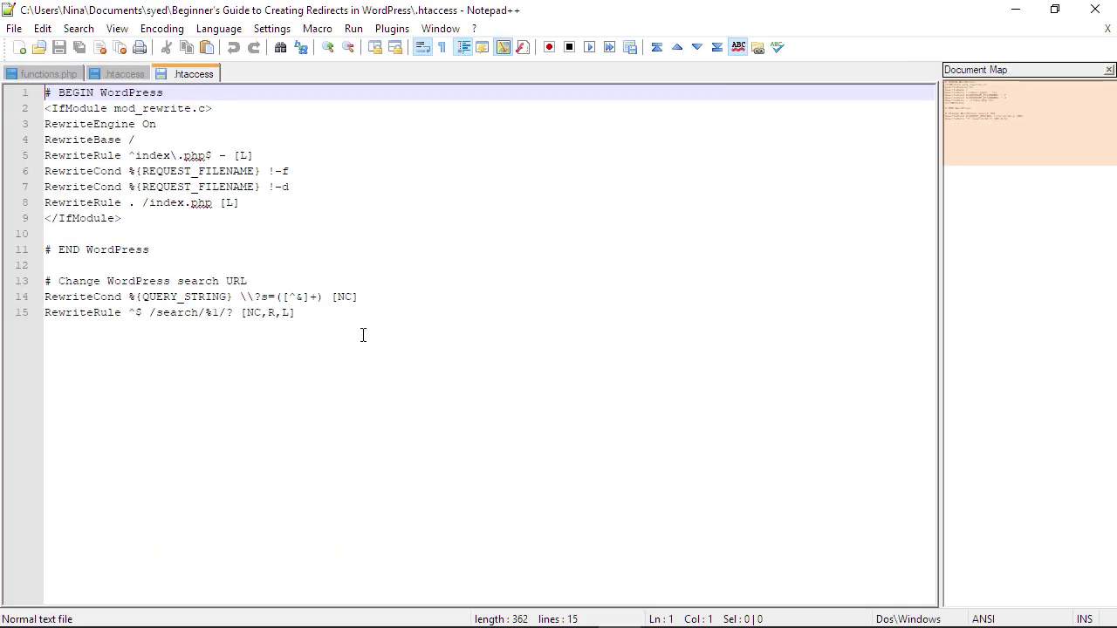
pyautogui.click(334, 313)
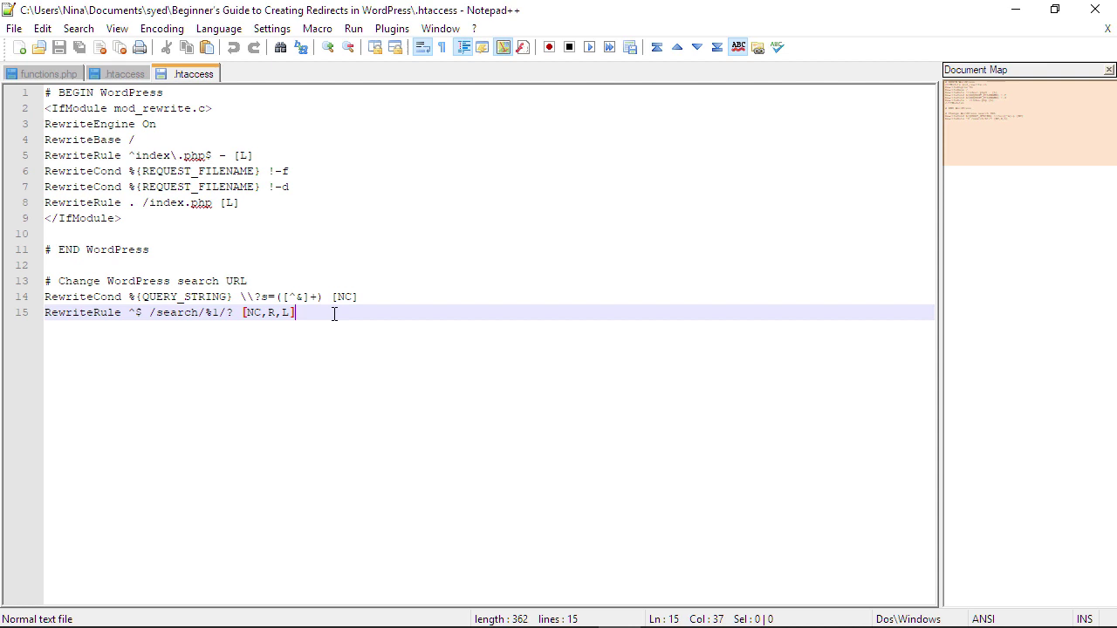
pyautogui.press('Return')
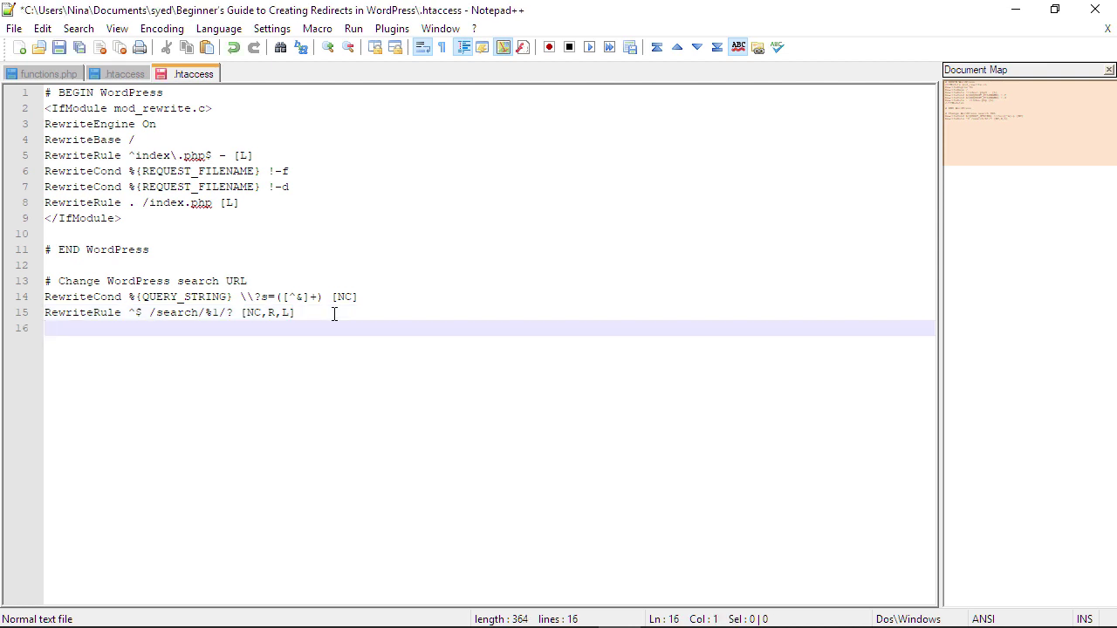
pyautogui.press('Return')
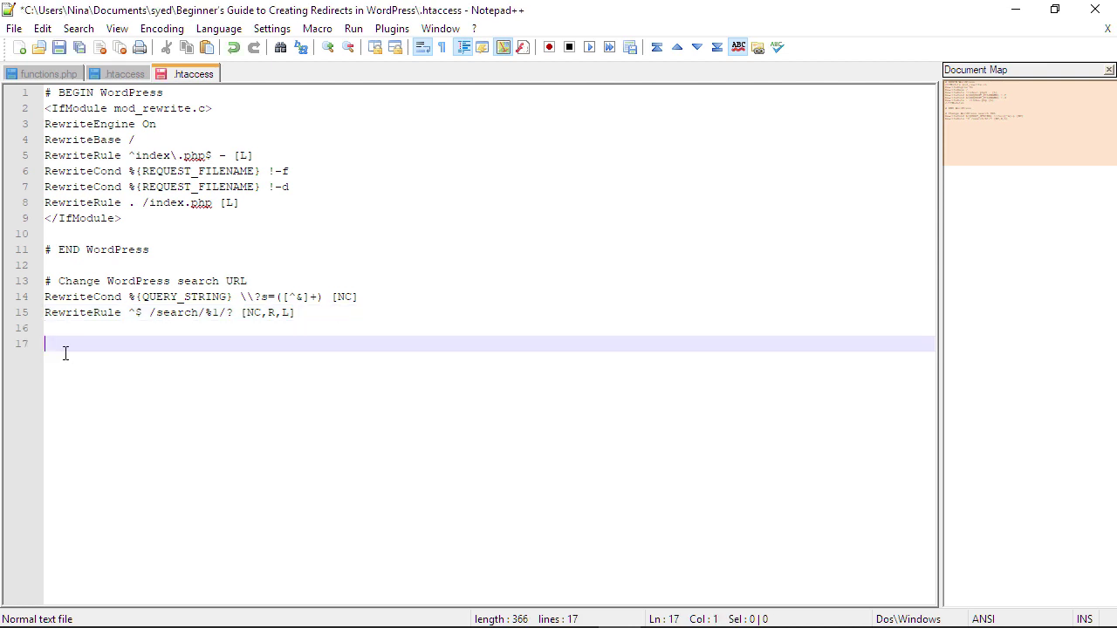
pyautogui.write('RewriteEngine On Redirect 301 /a-very-old-post/ http://yoursite.com/a-very-new-post/')
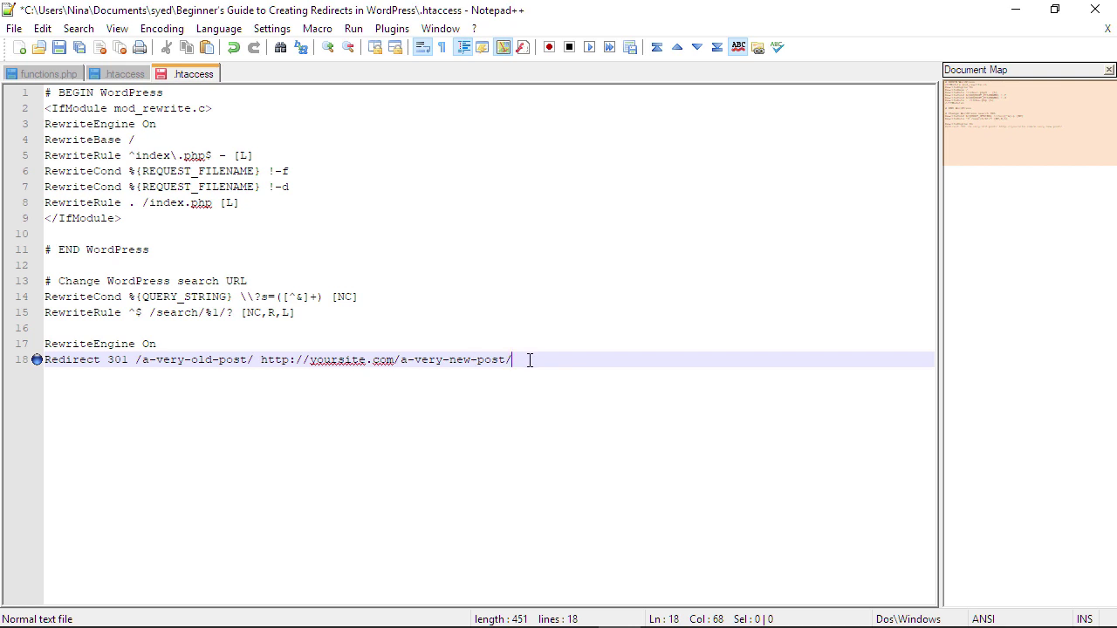
pyautogui.click(58, 48)
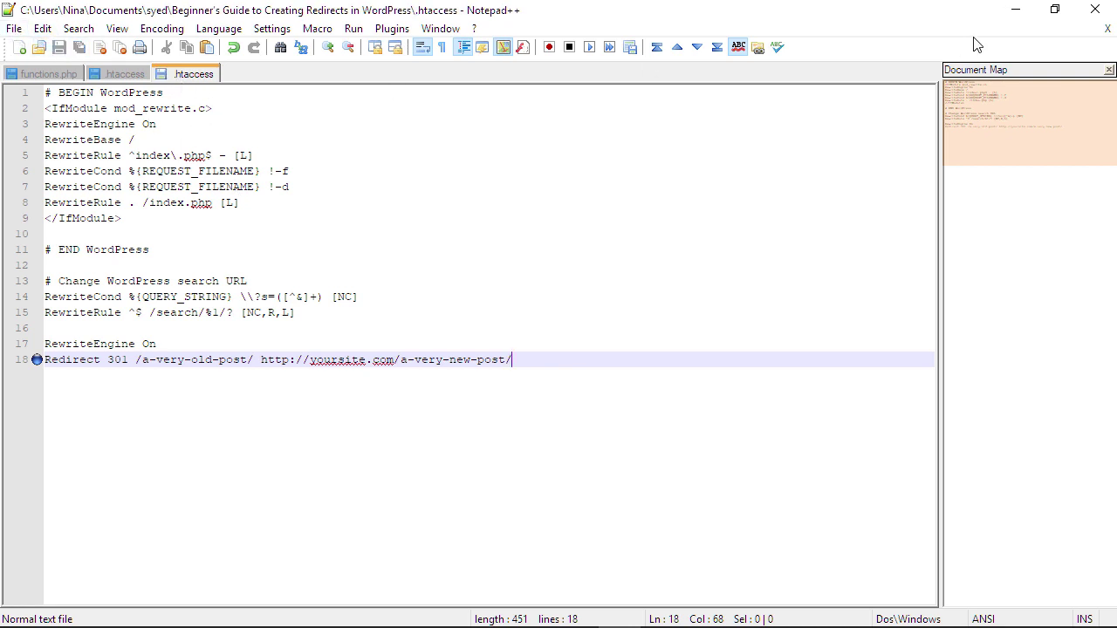
# Upload the edited local .htaccess to /public_html beside .htaccess_old
pyautogui.click(1012, 9)
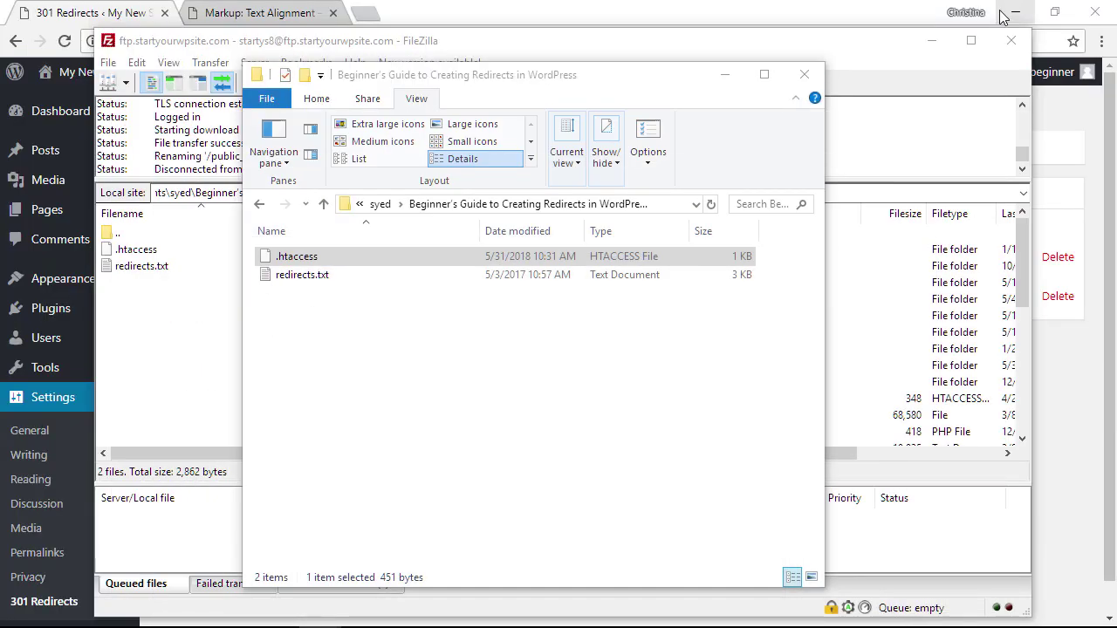
pyautogui.click(163, 322)
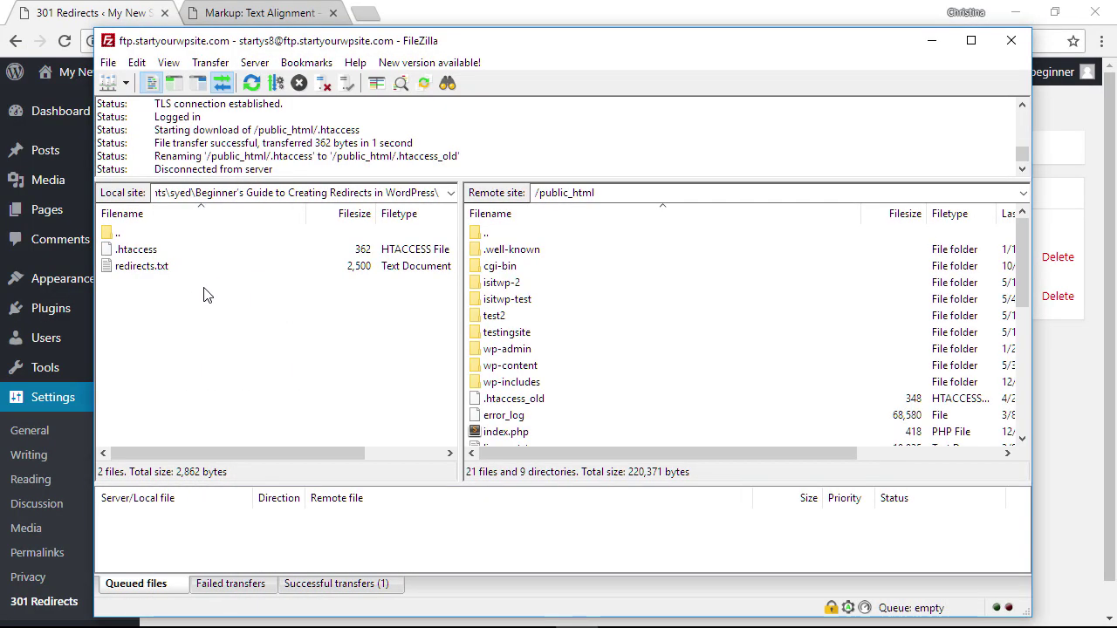
pyautogui.click(146, 253)
pyautogui.rightClick(147, 253)
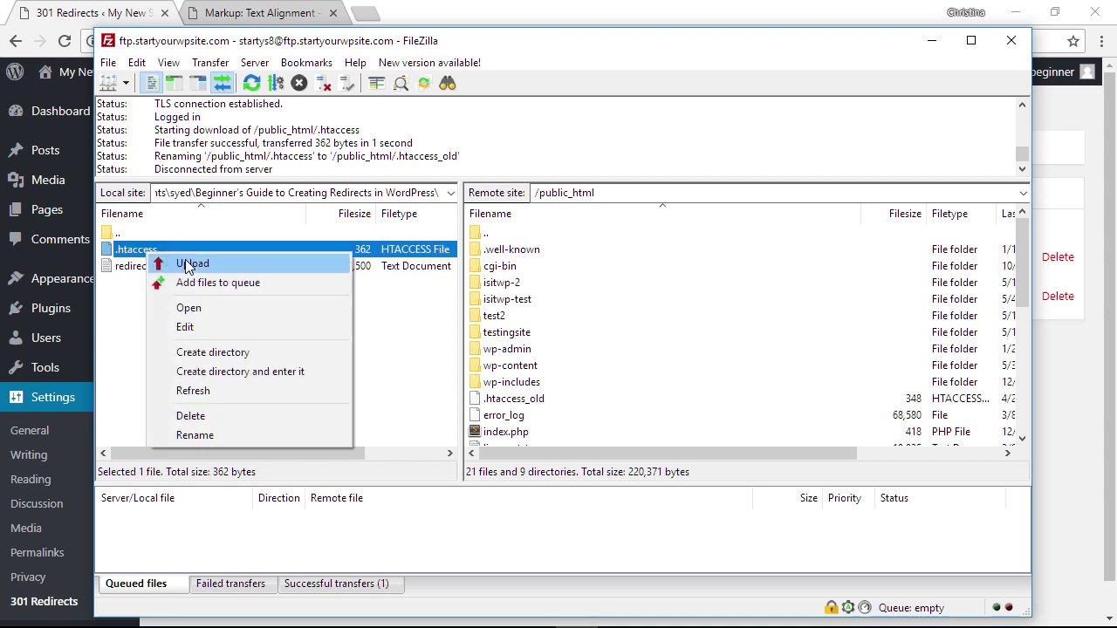
pyautogui.click(186, 264)
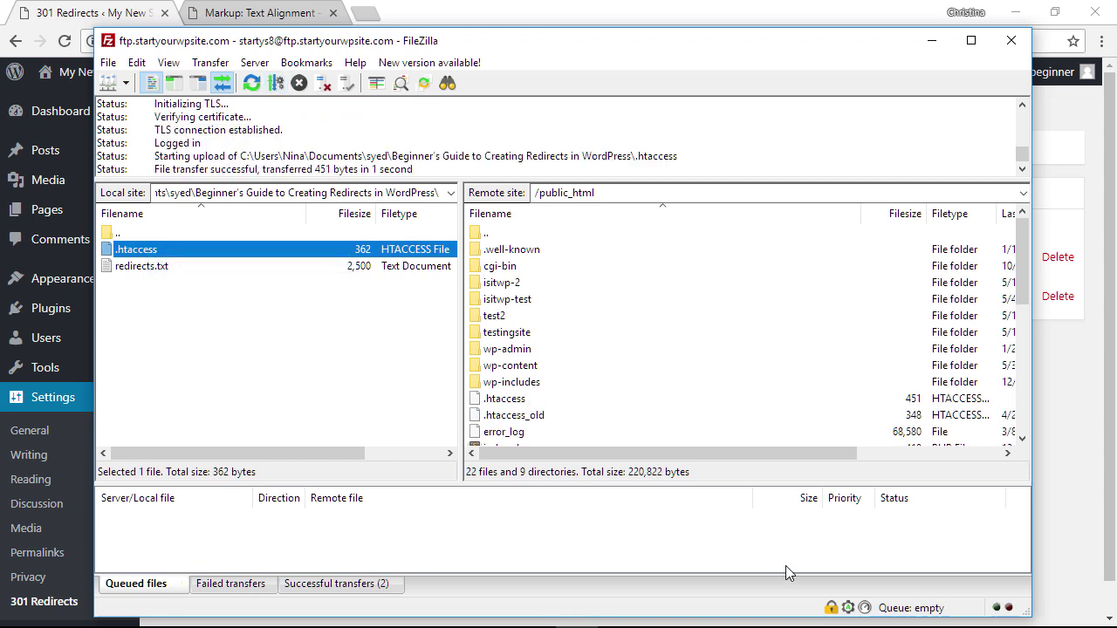